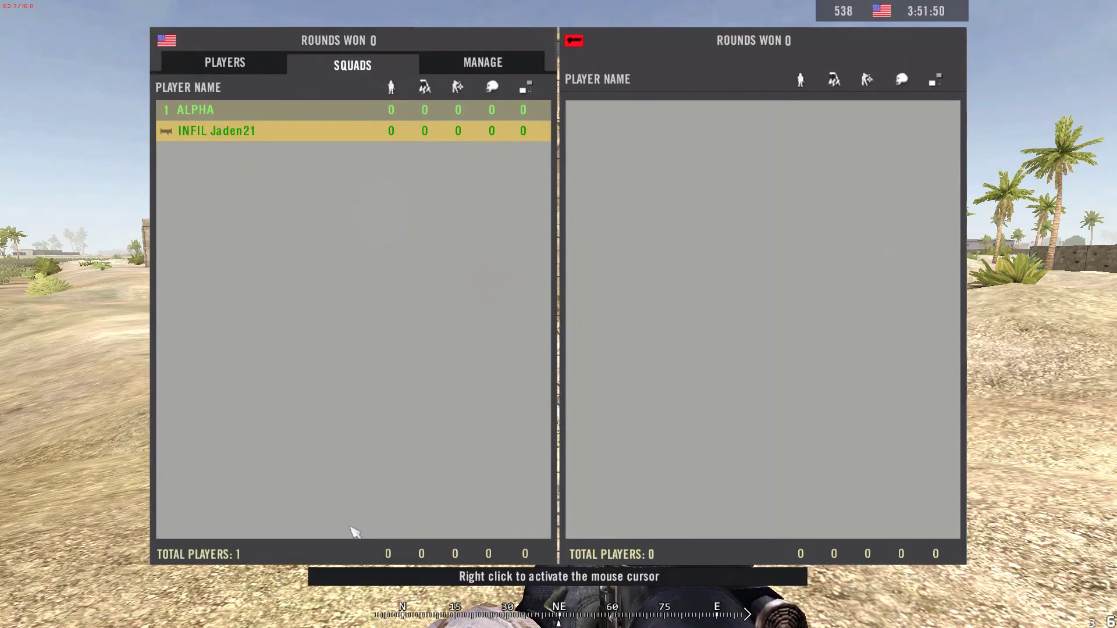
key("Return")
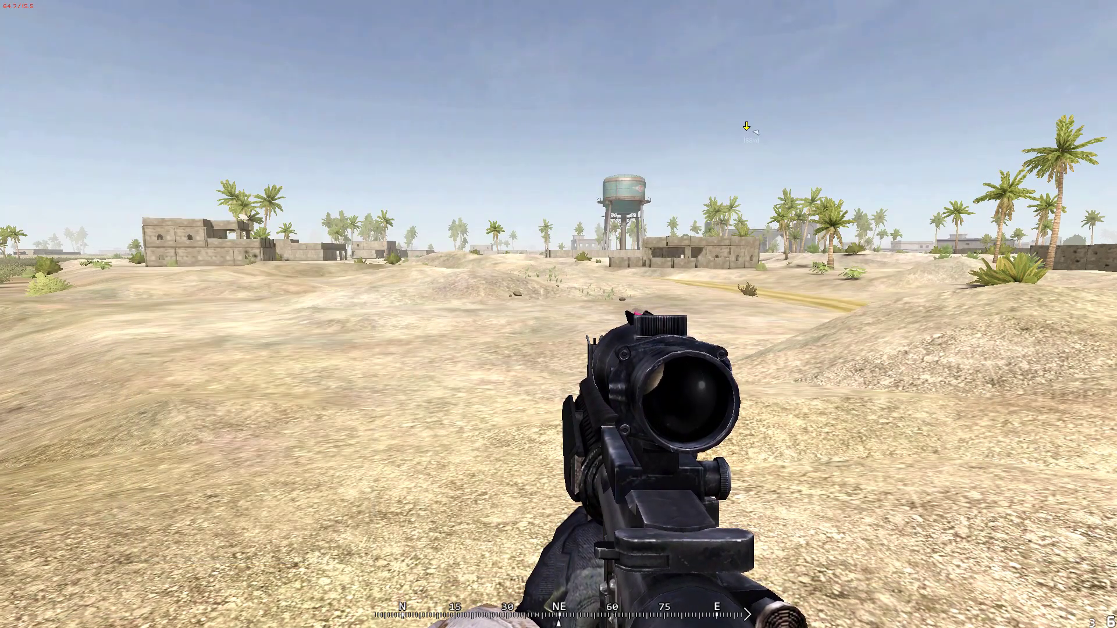
key("w")
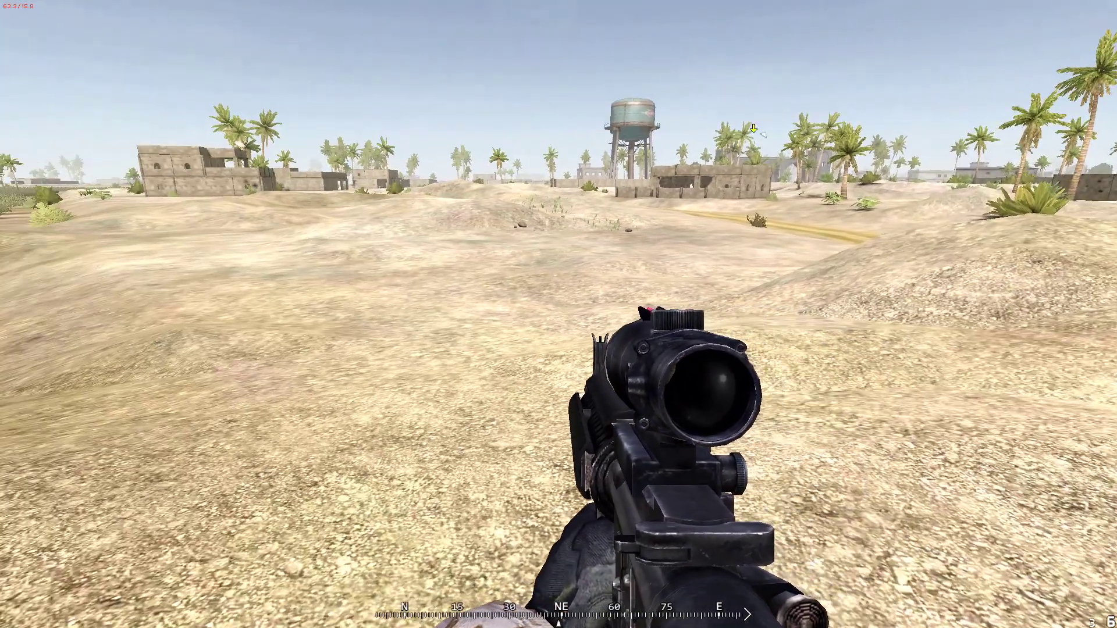
key("w")
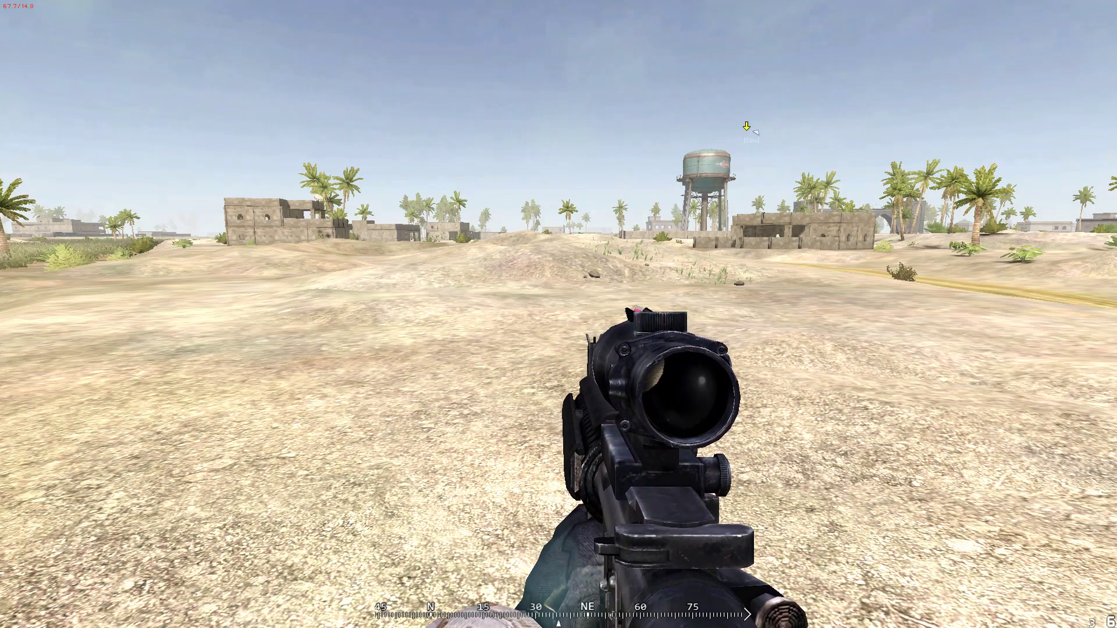
key("Caps_Lock")
key("Tab")
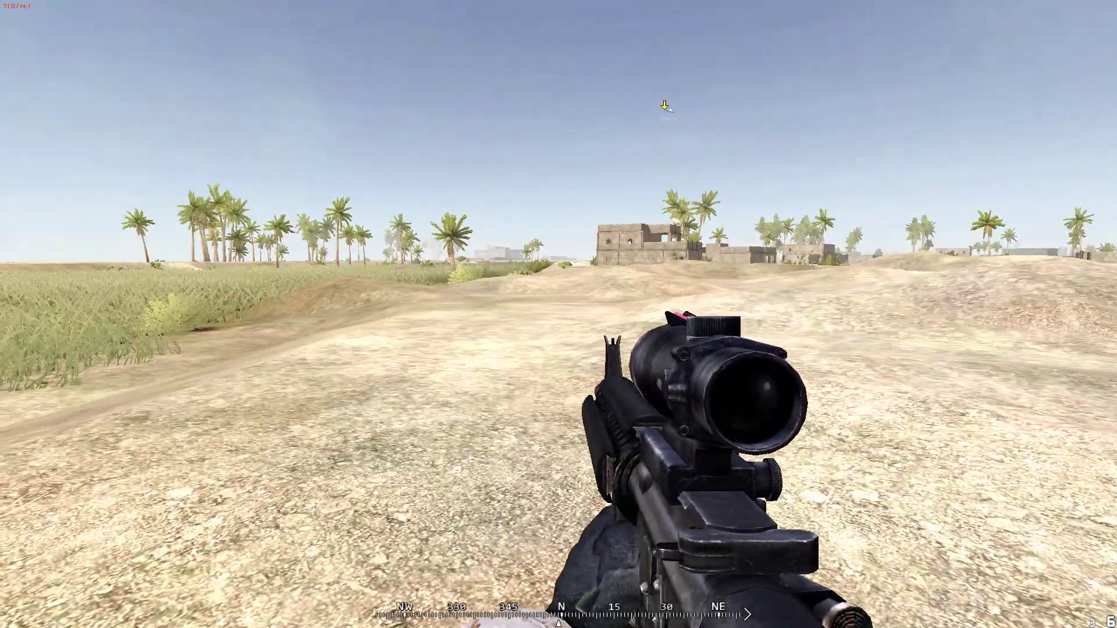
key("Caps_Lock")
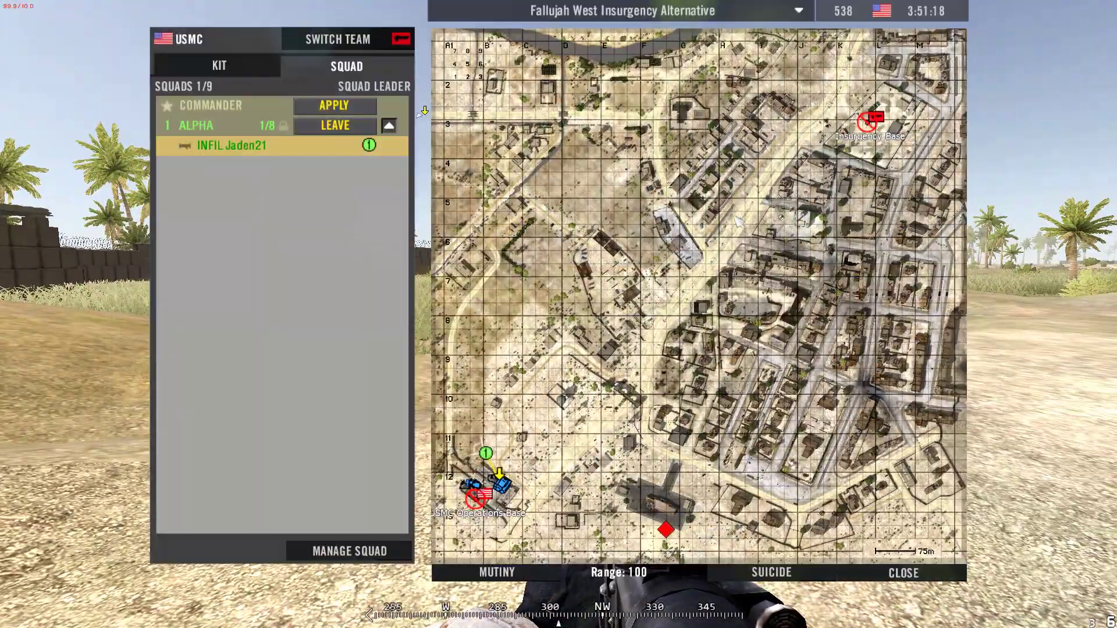
key("Caps_Lock")
key("Tab")
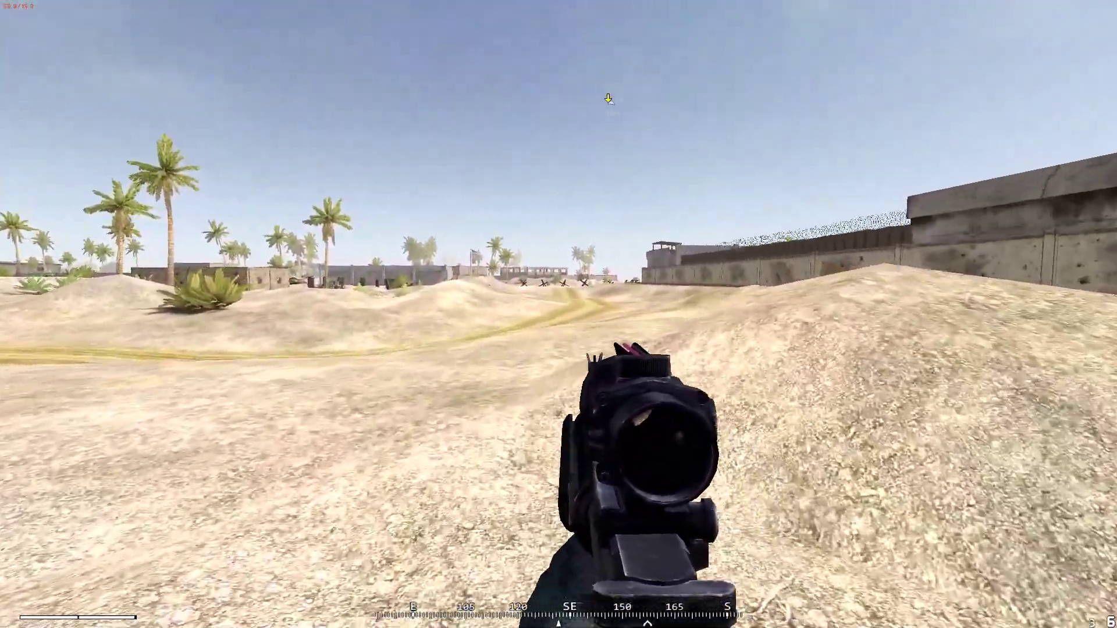
key("w")
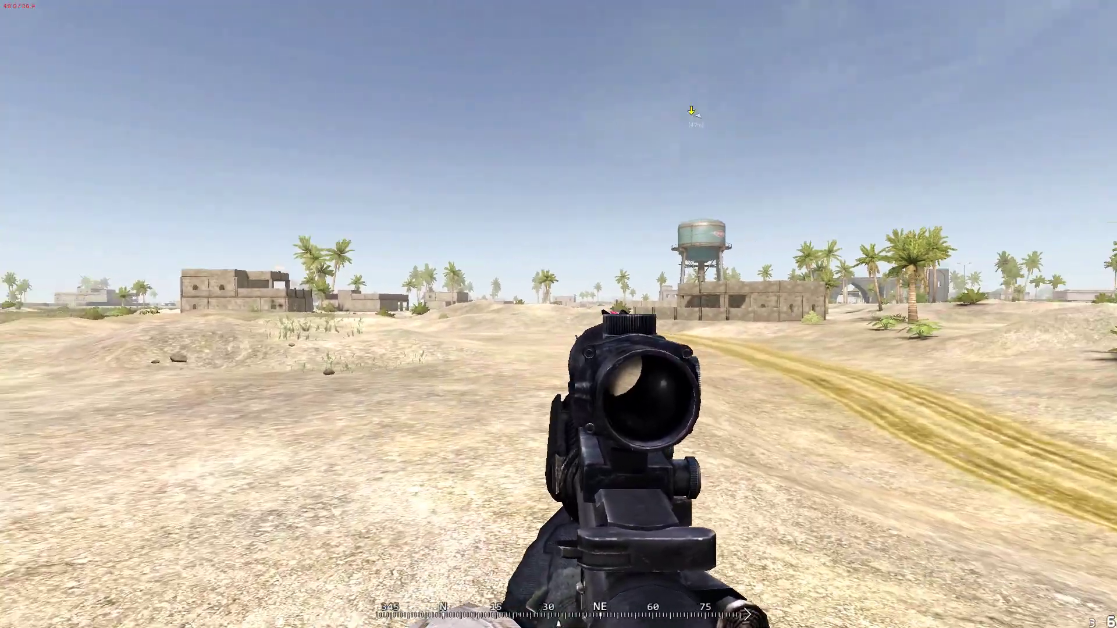
Switch from the game to the reshade.me page in Chrome, download ReShade 5.1.0 and keep the setup file
key("alt+Tab")
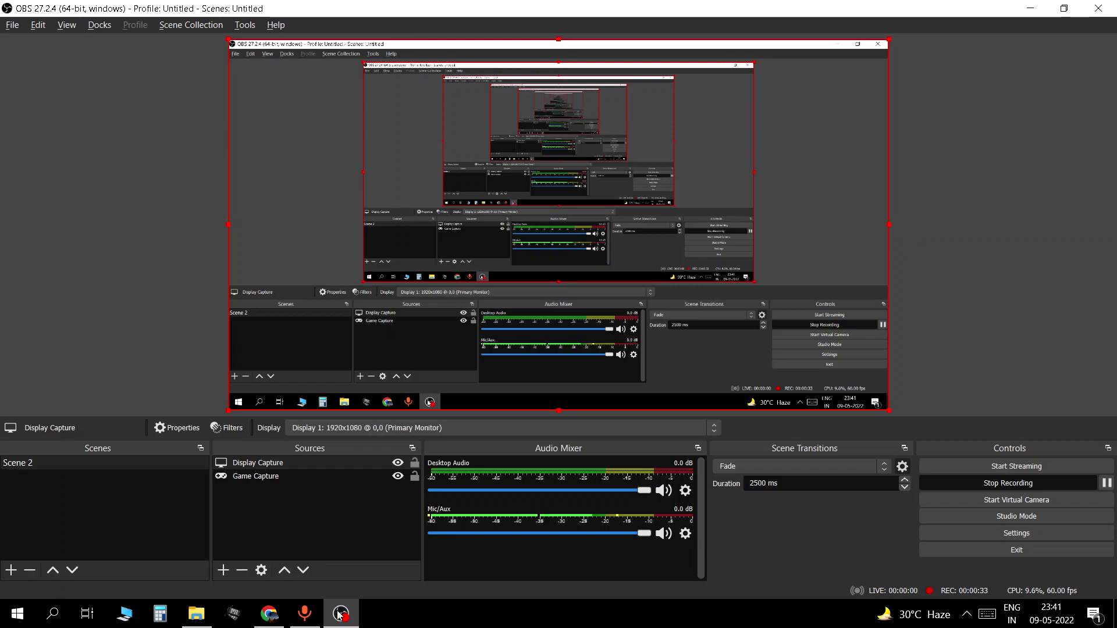
left_click(262, 620)
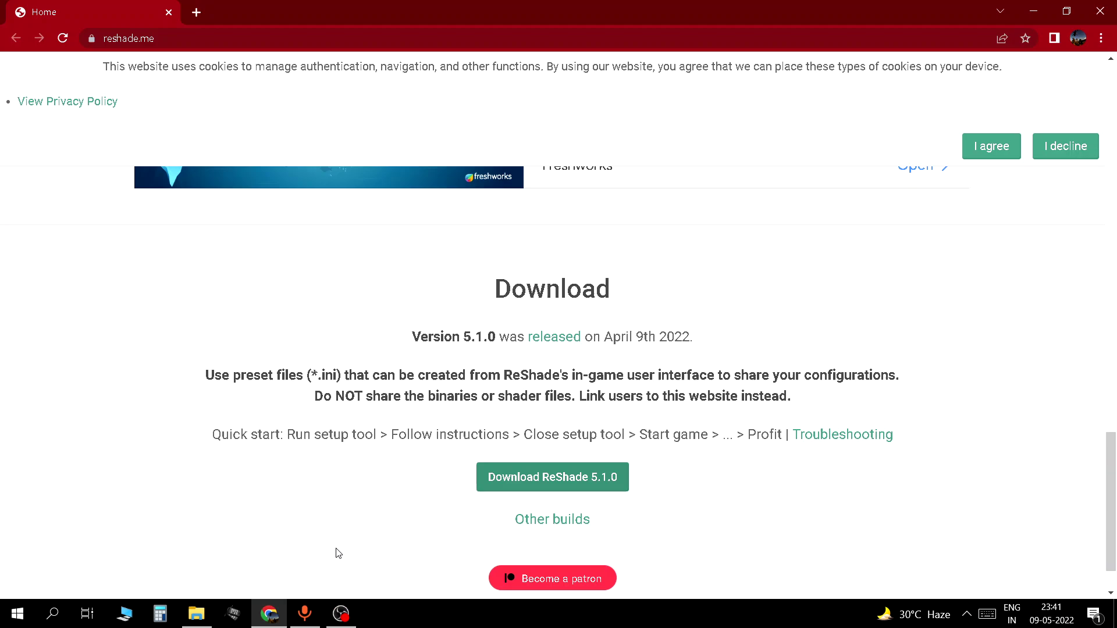
scroll(672, 337, "up", 5)
scroll(366, 132, "down", 1)
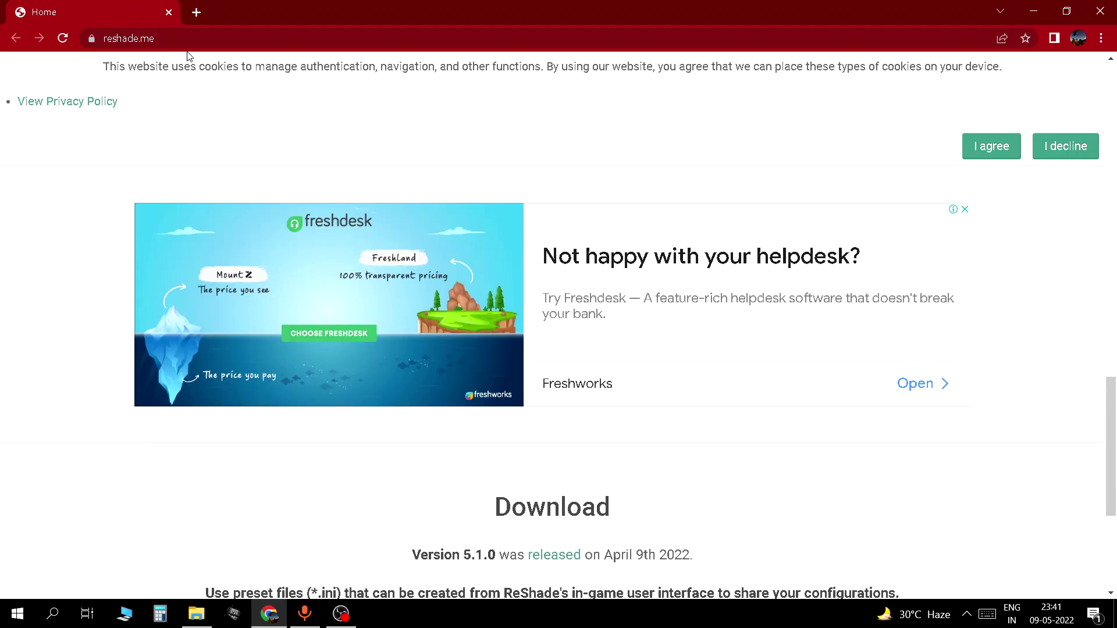
scroll(169, 71, "up", 12)
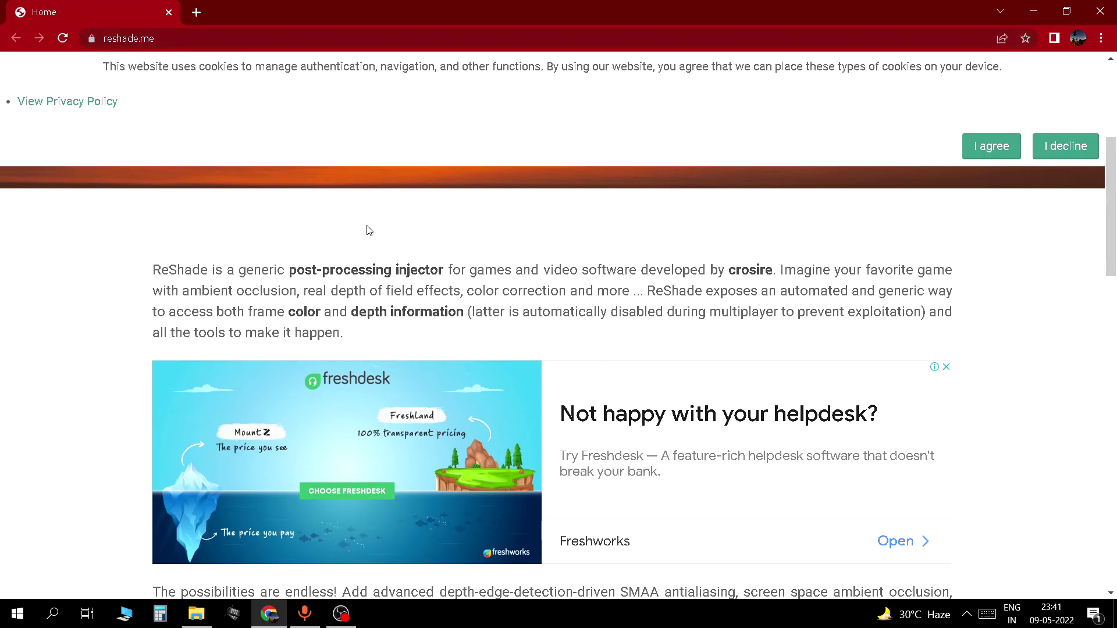
scroll(367, 230, "up", 5)
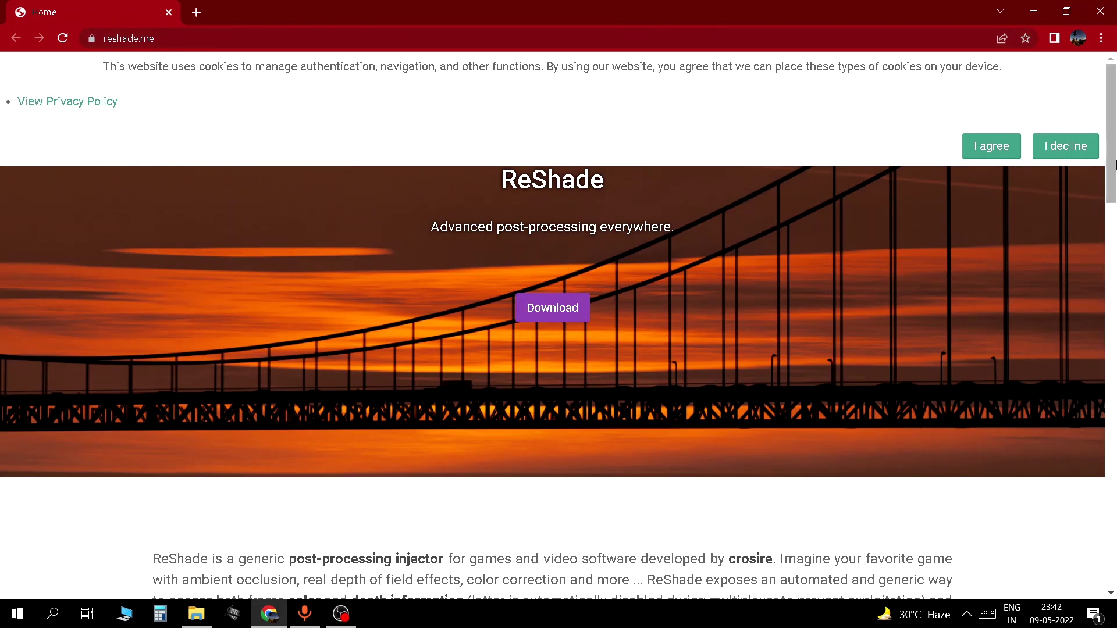
left_click_drag(1115, 164, 1070, 466)
scroll(1070, 465, "down", 4)
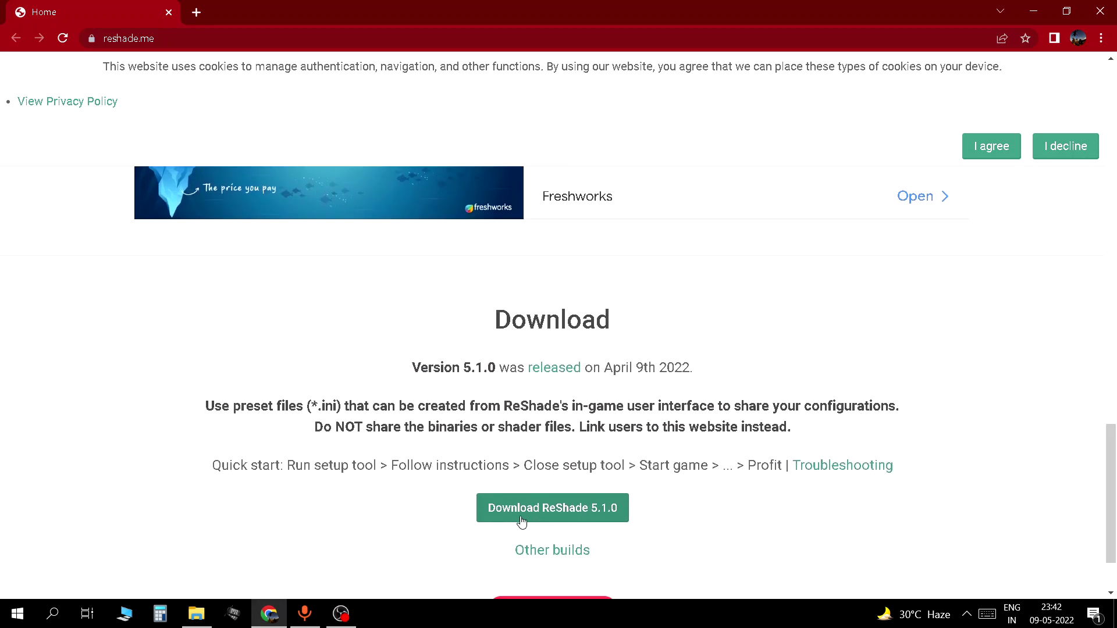
left_click(582, 507)
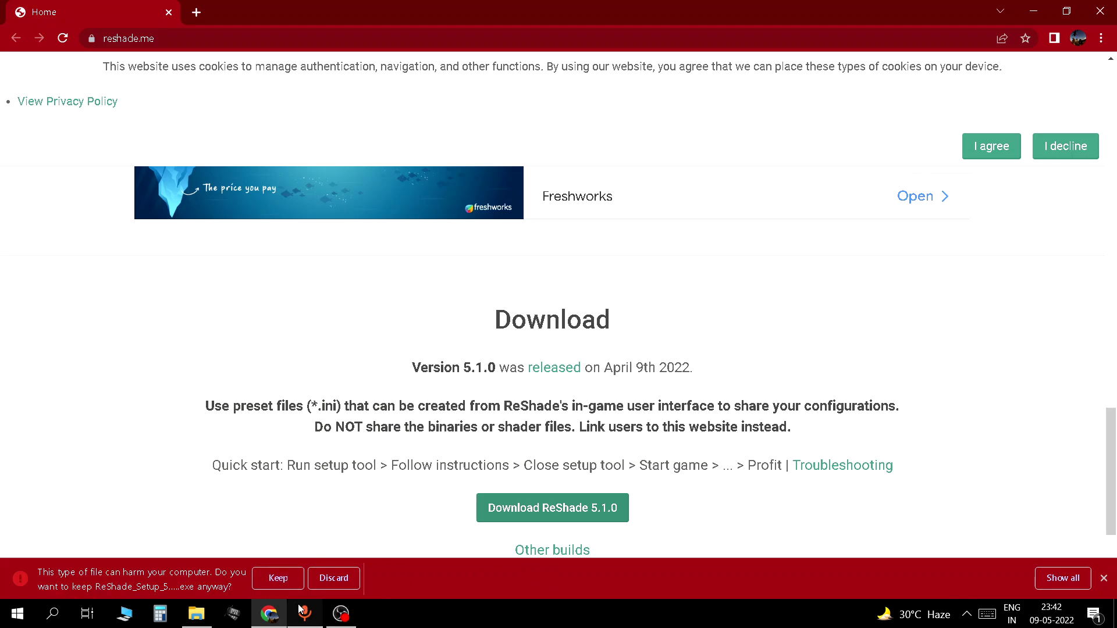
left_click(288, 579)
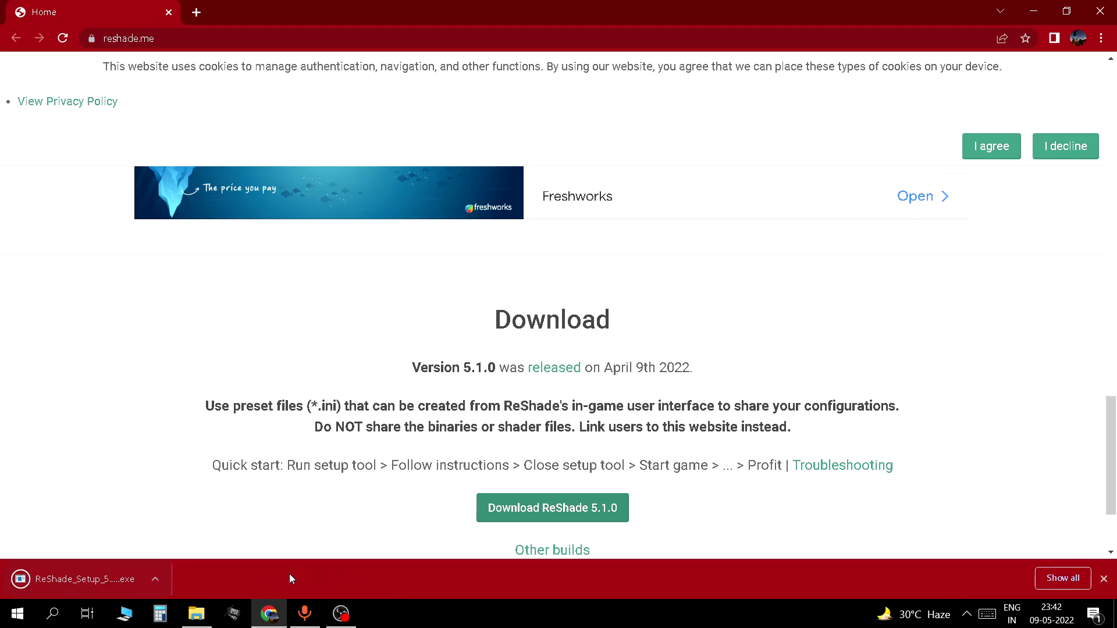
Show all browser downloads with an empty search and launch the downloaded ReShade 5.1.0 setup
left_click(1061, 578)
type("bbbbbbbbbbbbbbbbbbbbbbbbbbbbbbbbbbbbbbbbbbbbbbbbbbbbbbb")
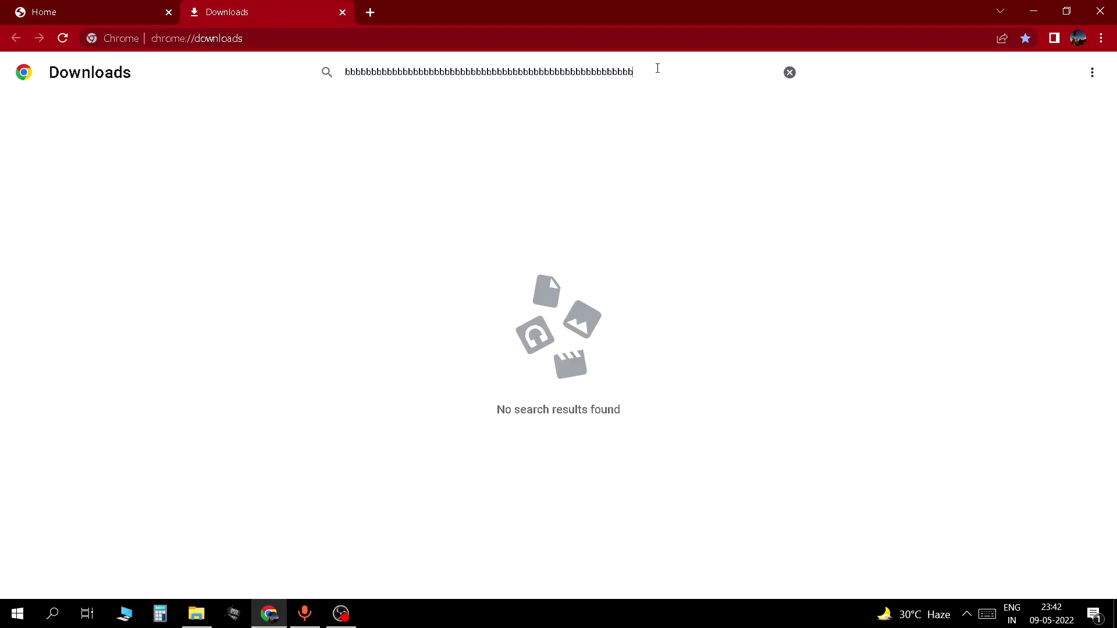
key("ctrl+a")
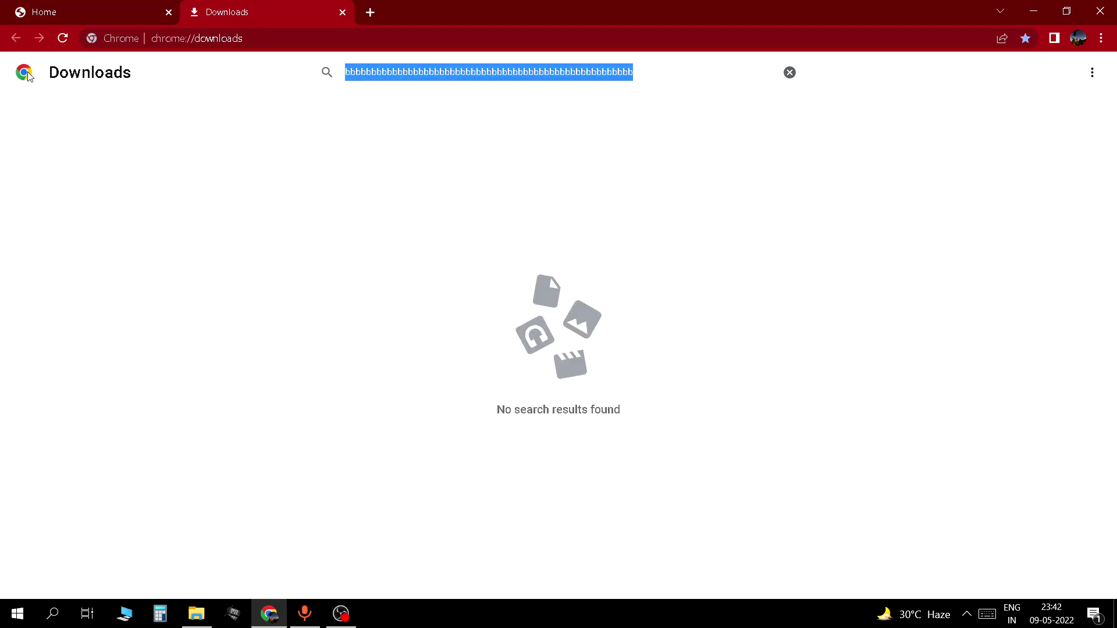
key("BackSpace")
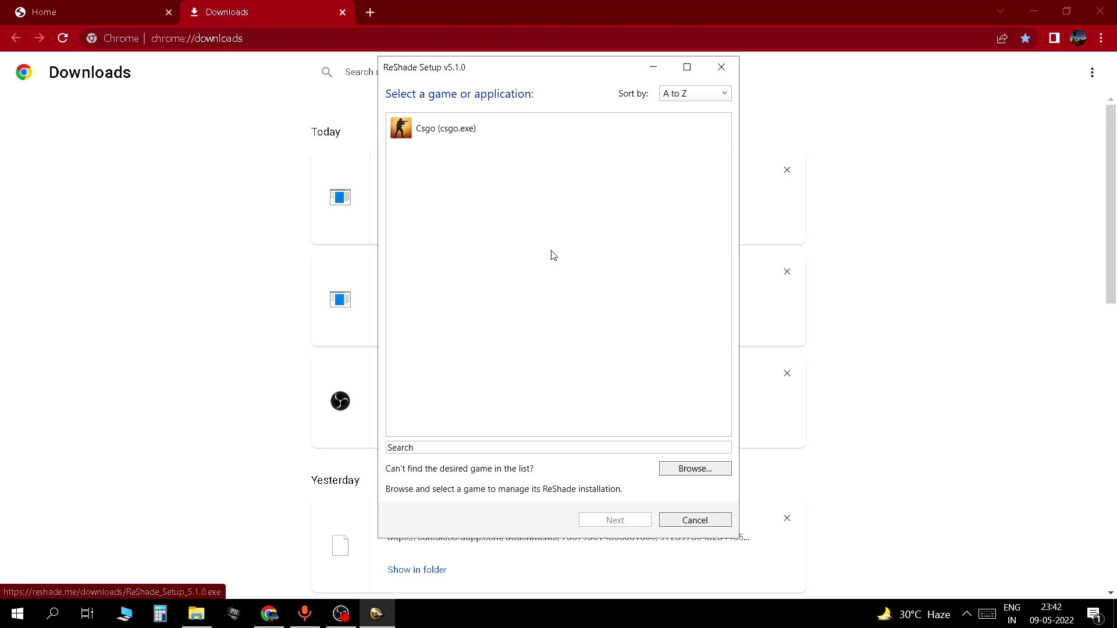
Browse to the ProjectReality folder on drive D: and choose PRBF2.exe as the game for ReShade
left_click(672, 473)
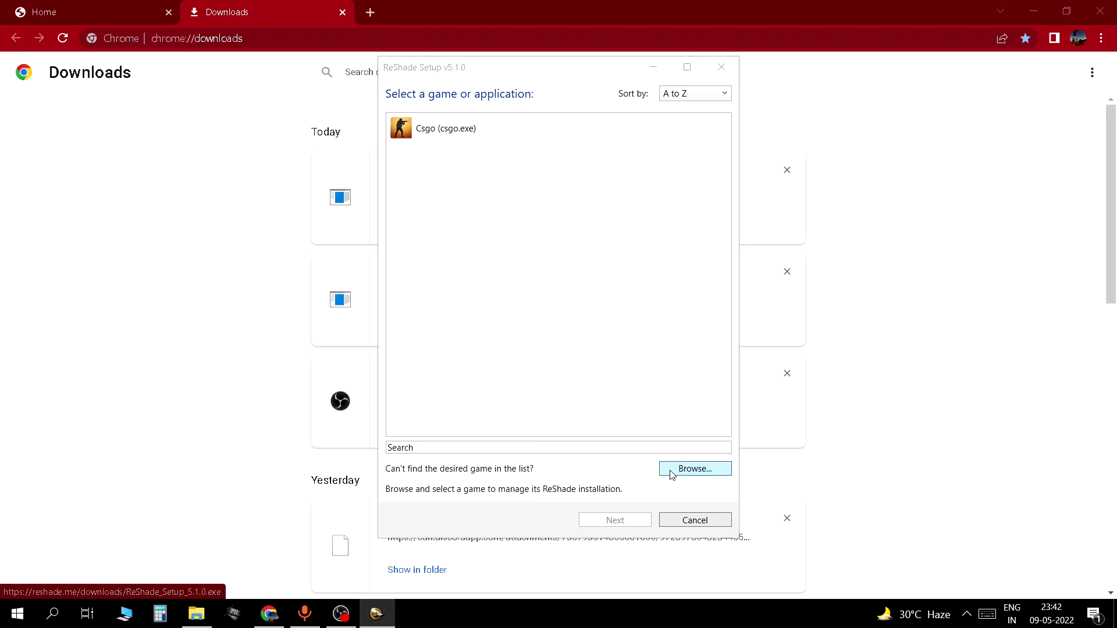
left_click(446, 344)
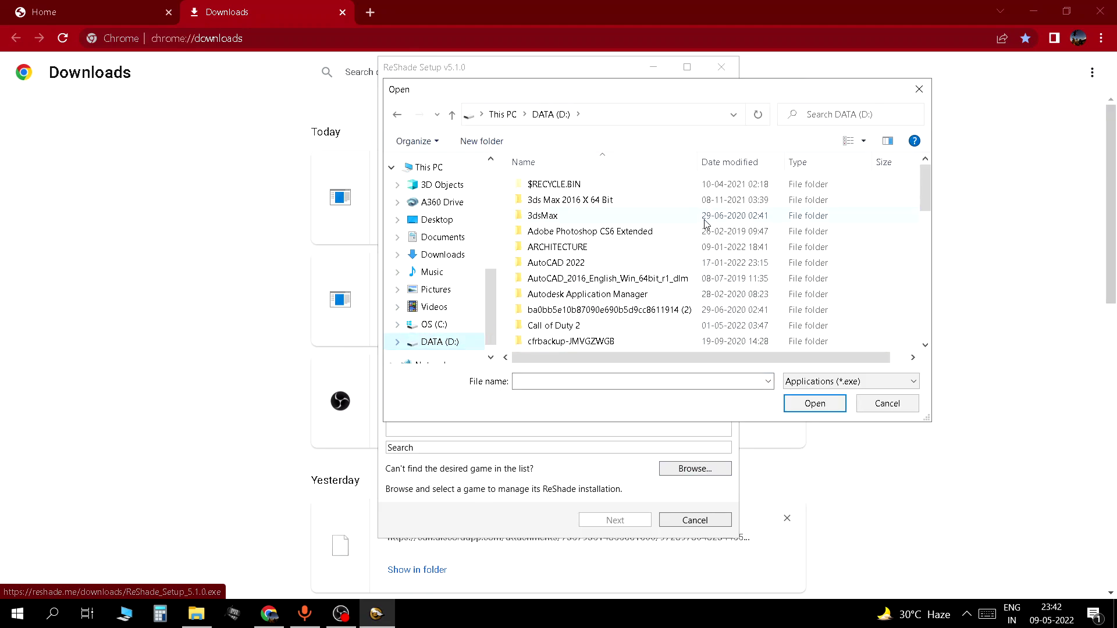
scroll(708, 254, "down", 4)
scroll(708, 254, "down", 6)
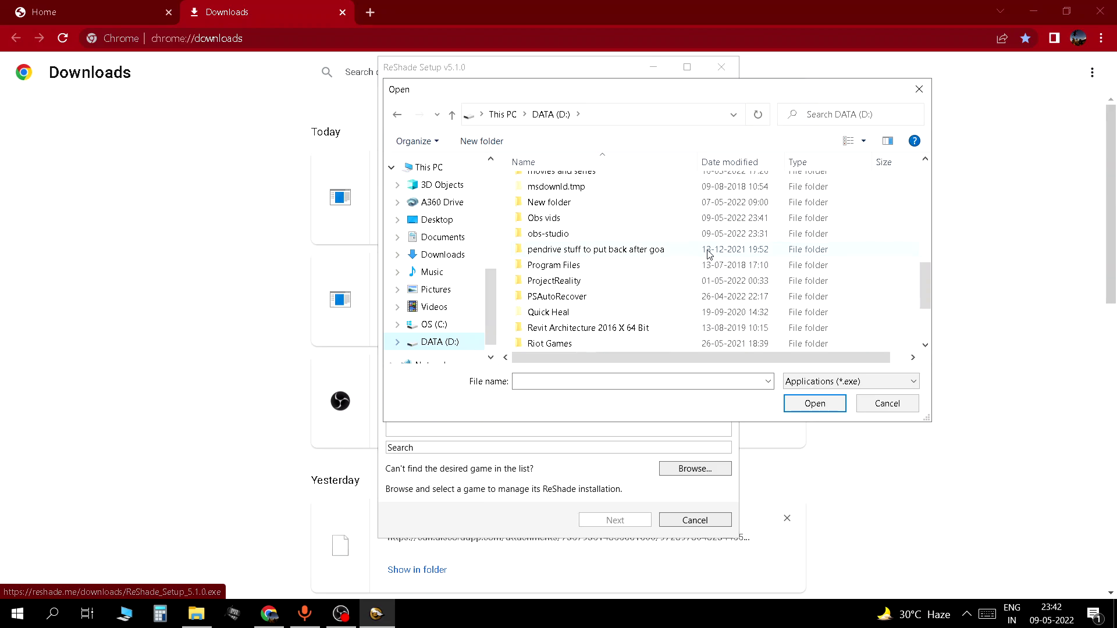
scroll(608, 218, "up", 2)
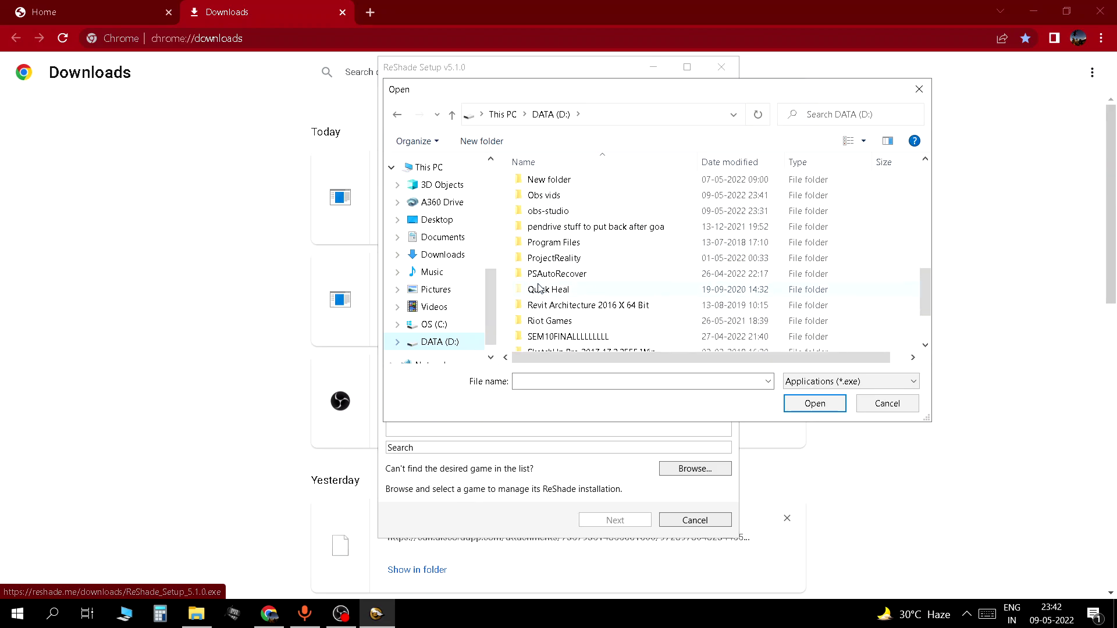
double_click(579, 261)
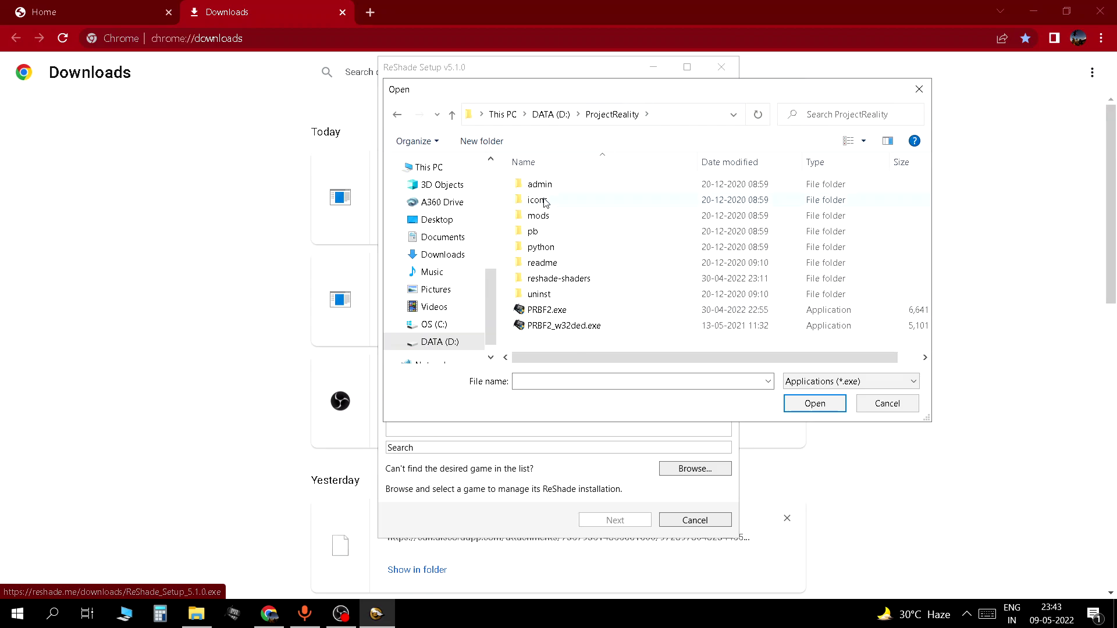
left_click(566, 313)
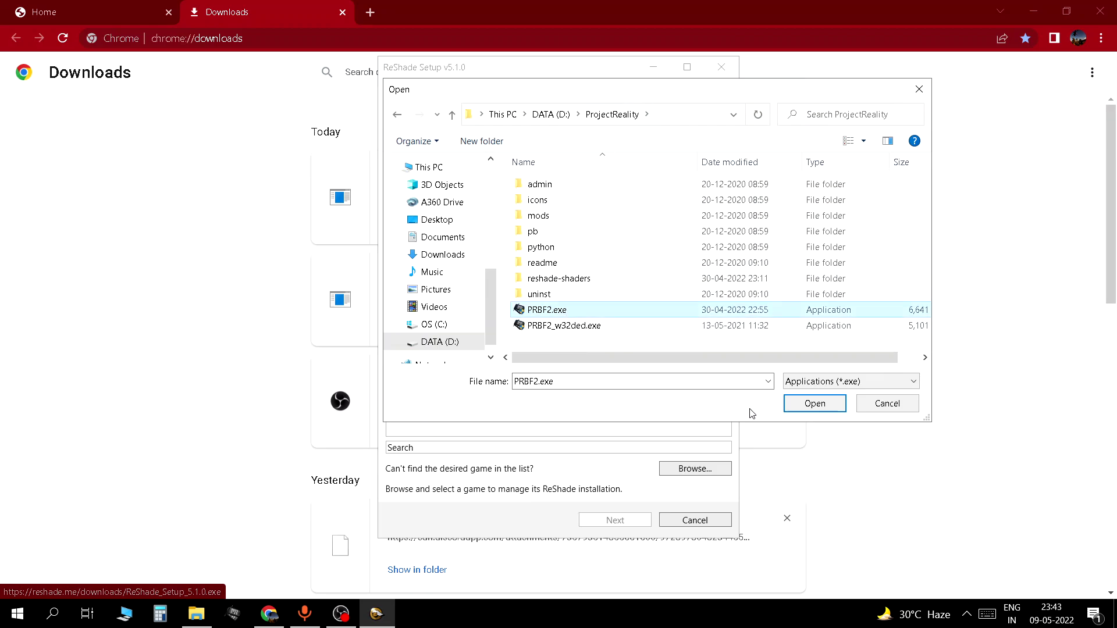
left_click(835, 410)
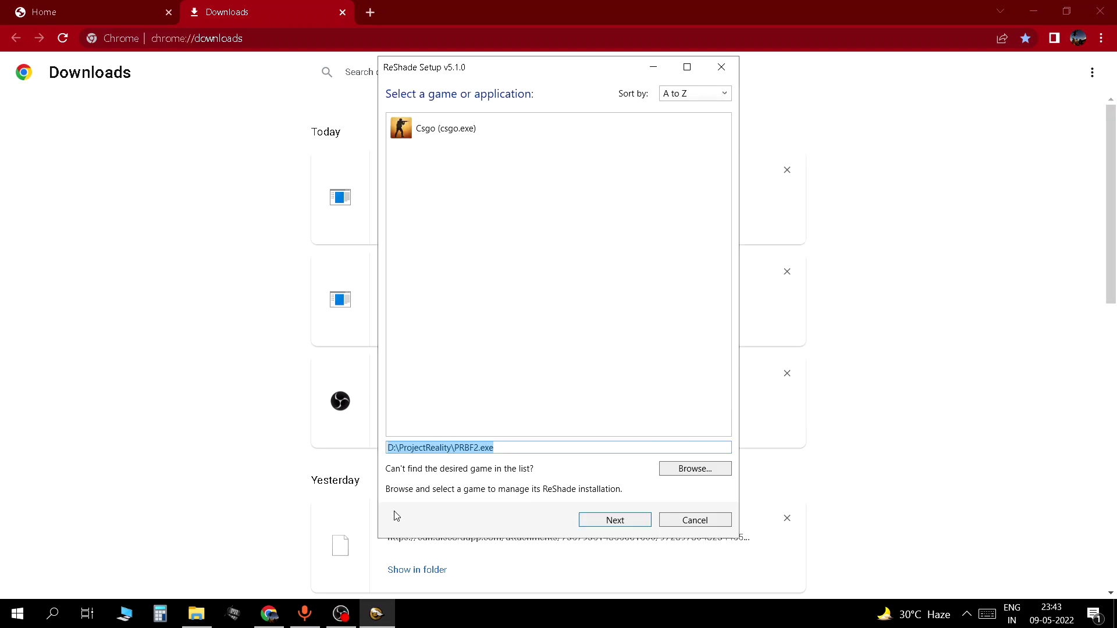
type("bbbbbbbbbbbbbbbbbbbbbbbbbbbbbbbbbbbbbbbb")
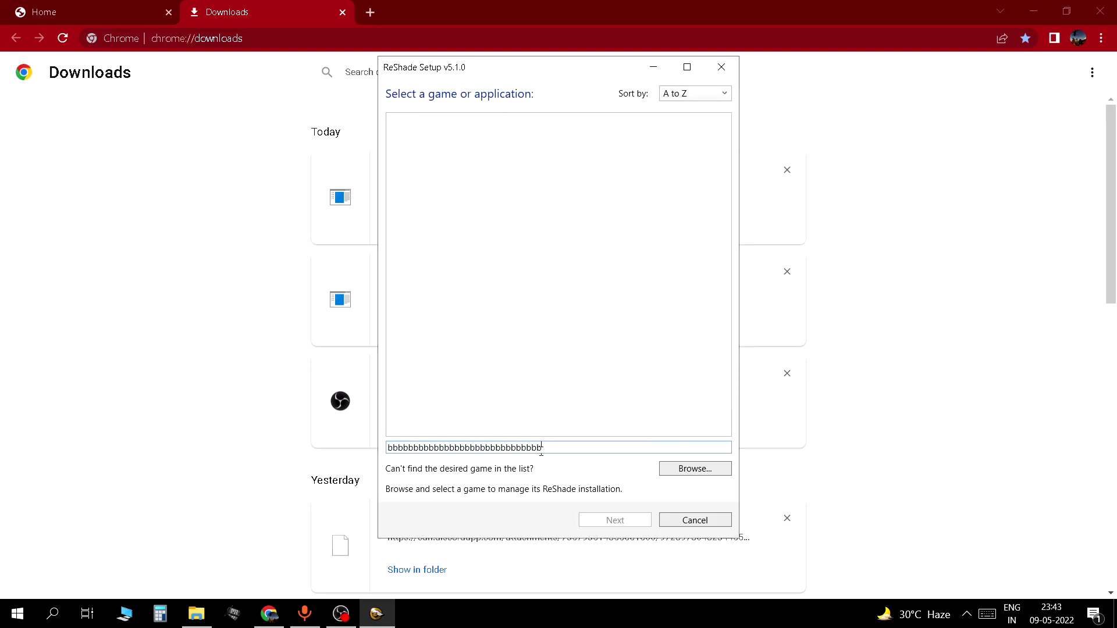
left_click_drag(562, 447, 431, 447)
key("ctrl+a")
key("BackSpace")
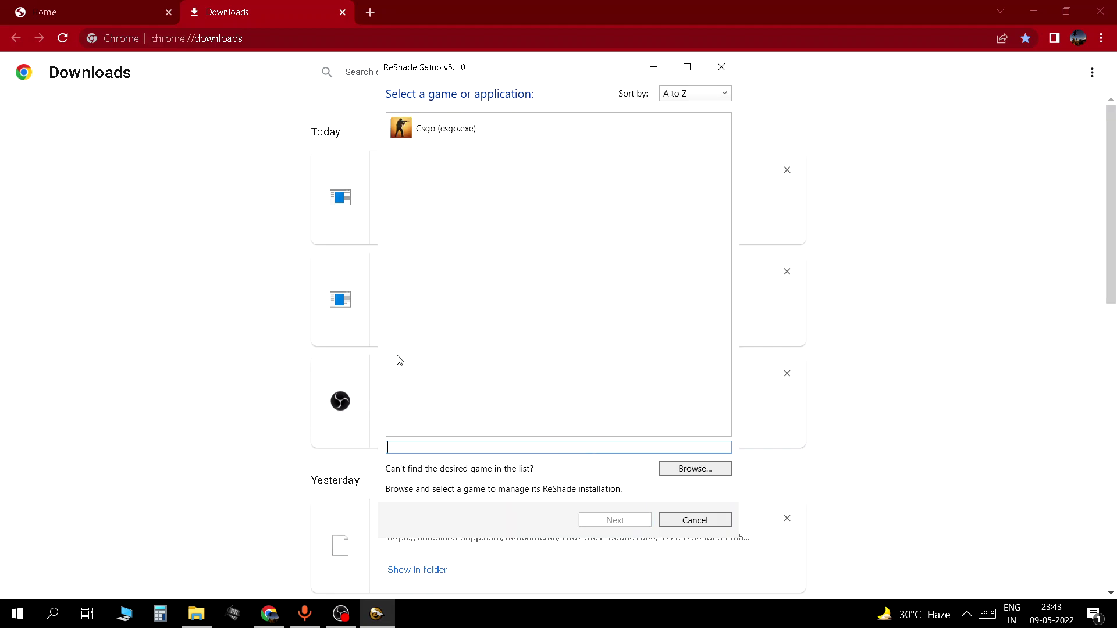
Reselect PRBF2.exe from the ProjectReality folder as the target application
left_click(682, 471)
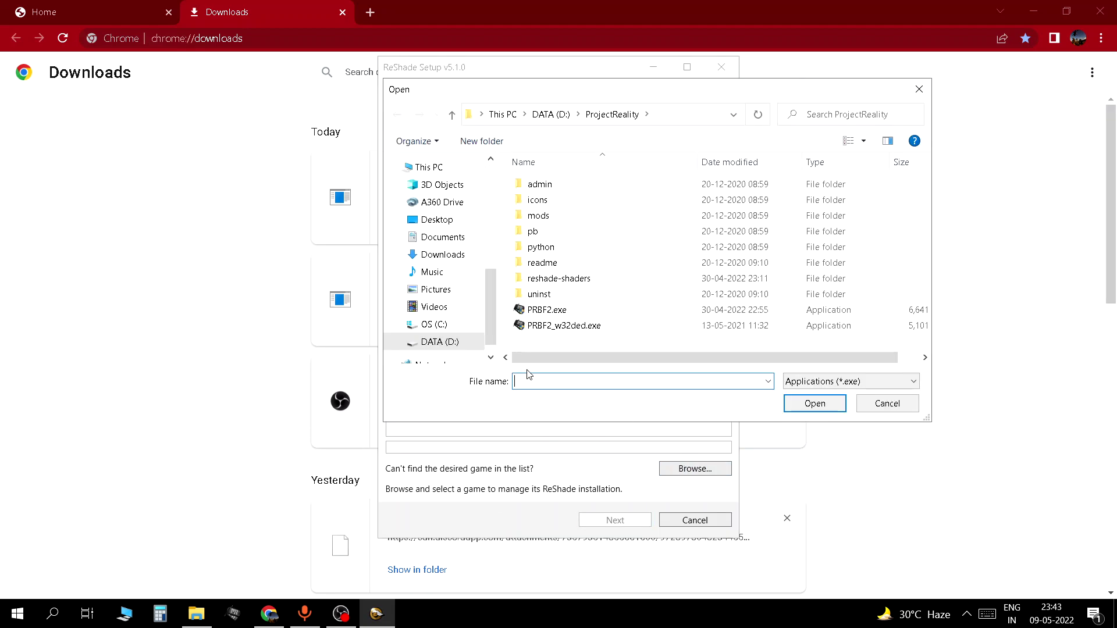
left_click(568, 314)
left_click(814, 404)
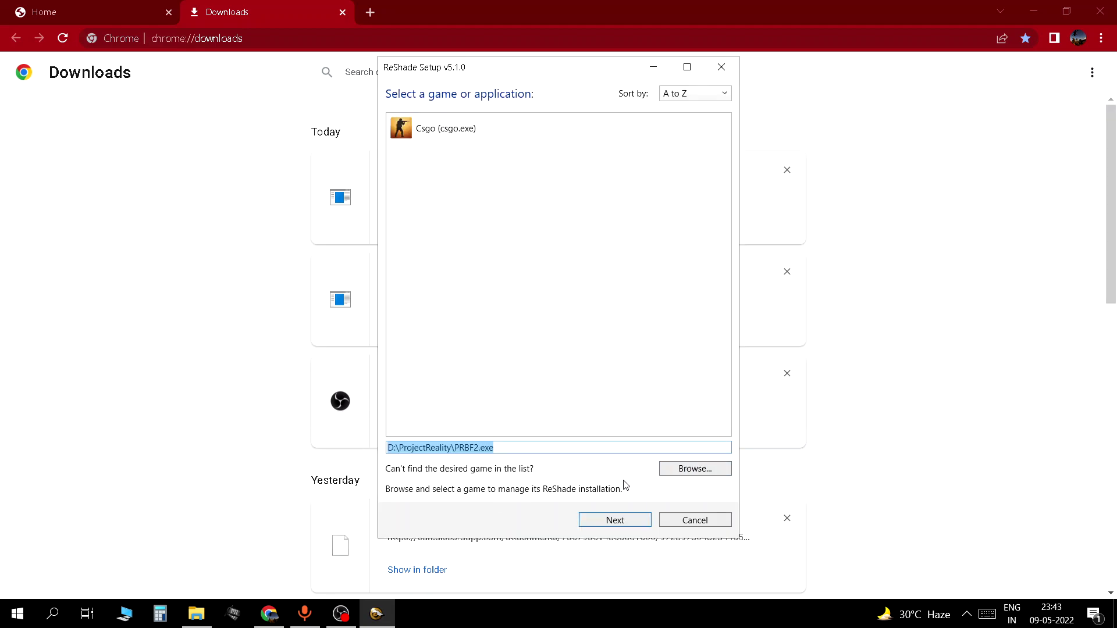
Confirm the game, accept DirectX 9 as its rendering API and proceed with the Modify operation
left_click(636, 525)
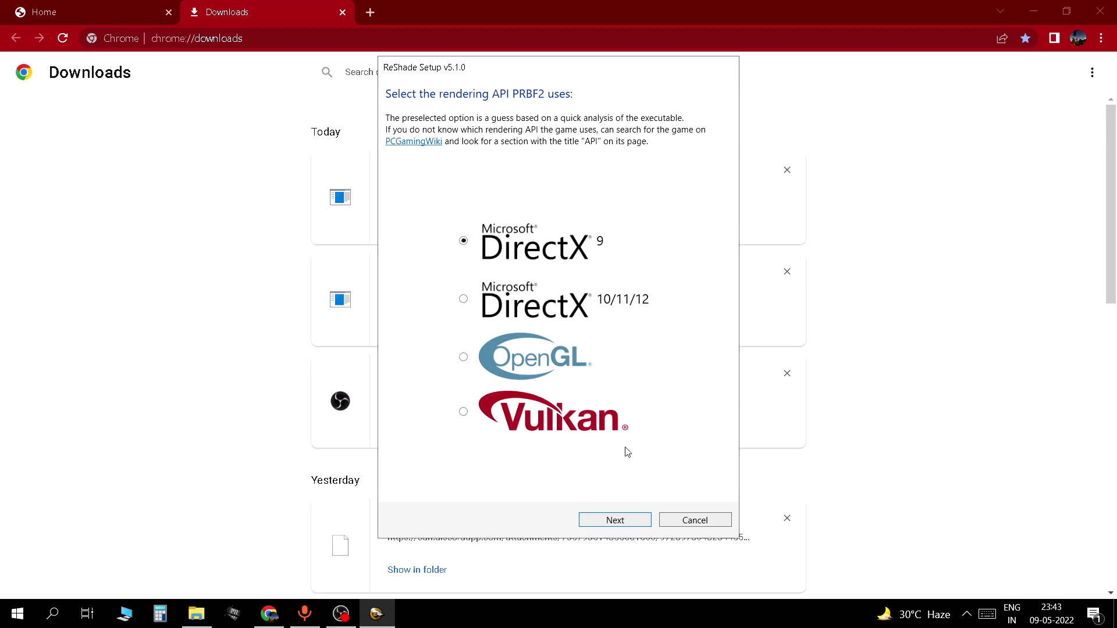
left_click(629, 526)
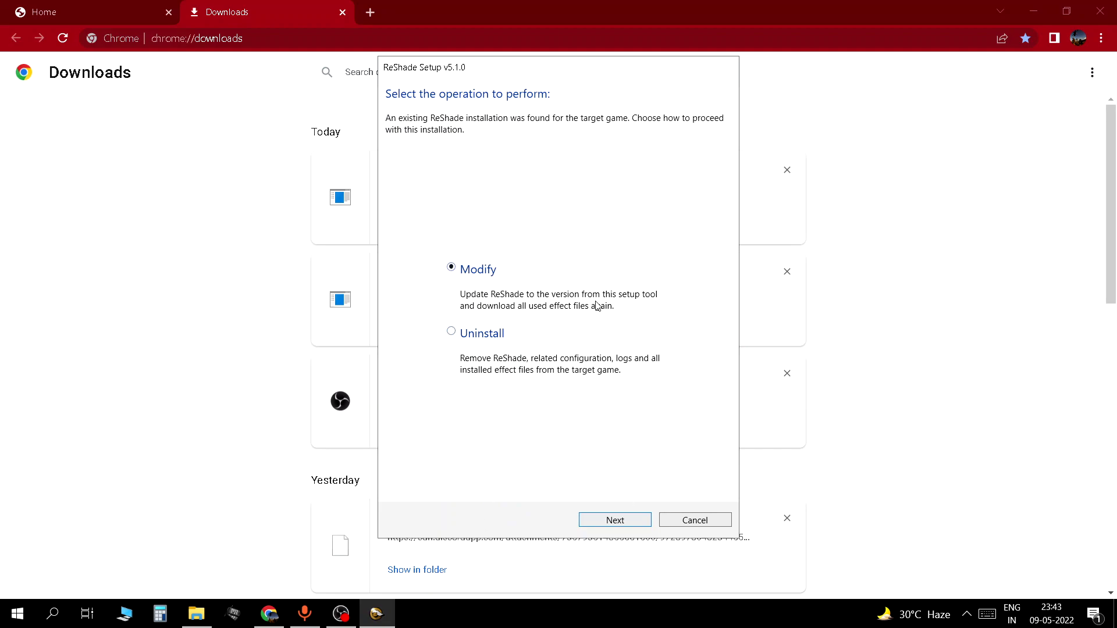
left_click(615, 521)
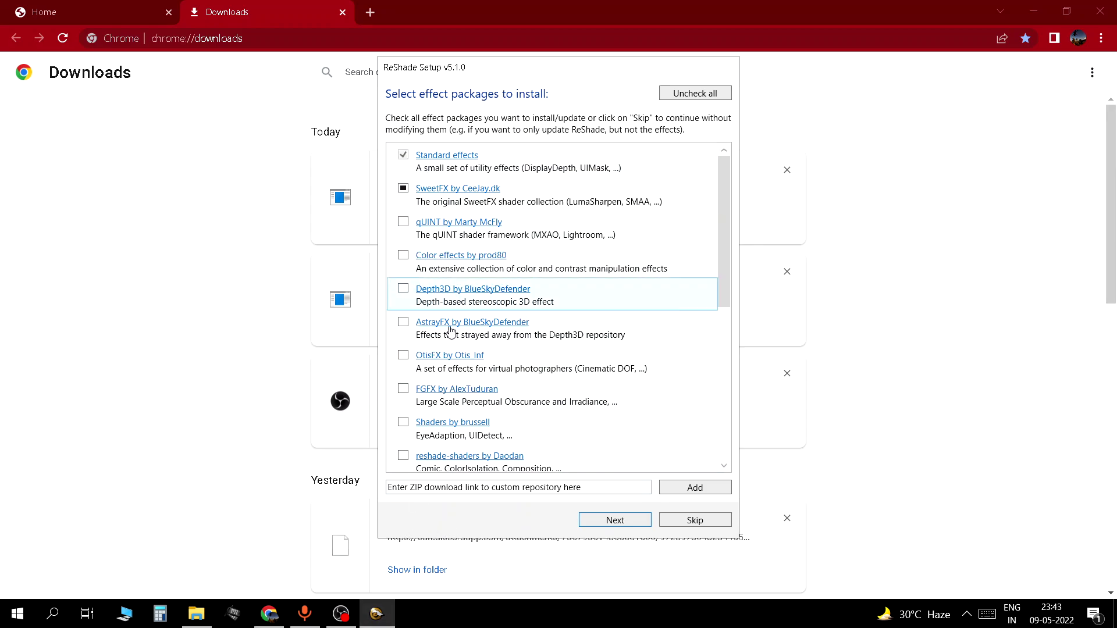
Include the SweetFX, qUINT, Color effects by prod80, Depth3D, AstrayFX and OtisFX effect packages in full
left_click_drag(726, 239, 720, 202)
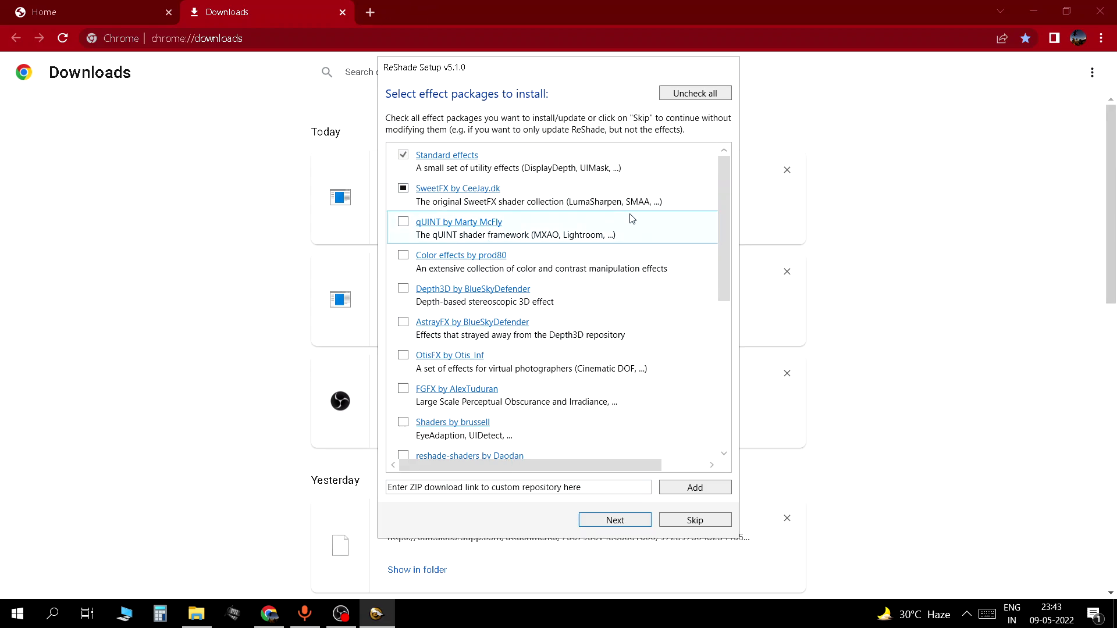
left_click_drag(720, 219, 701, 204)
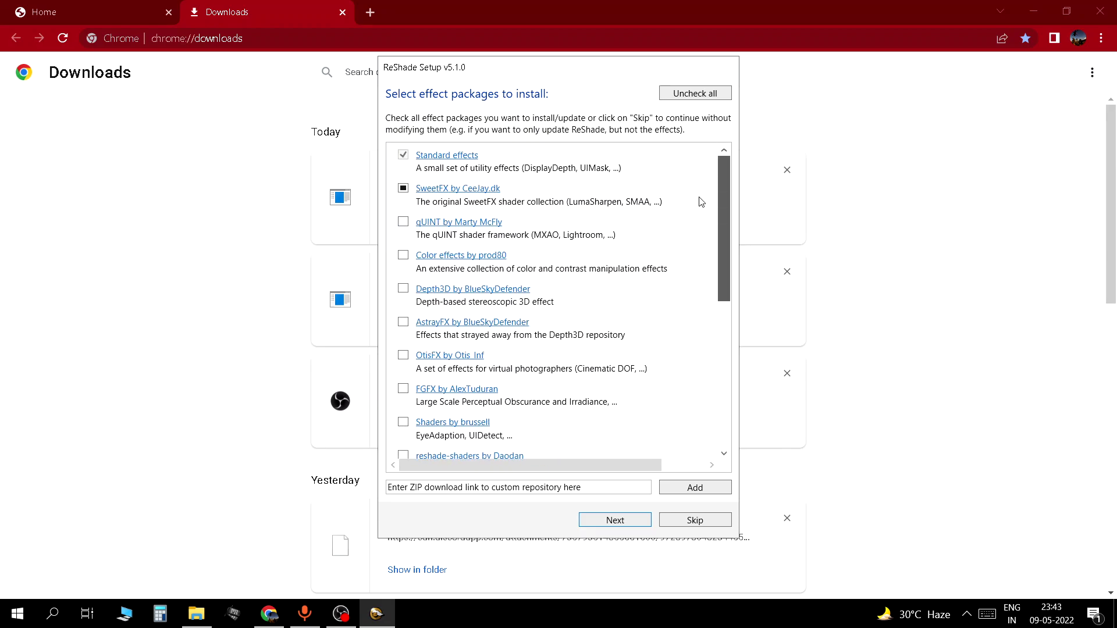
left_click(405, 189)
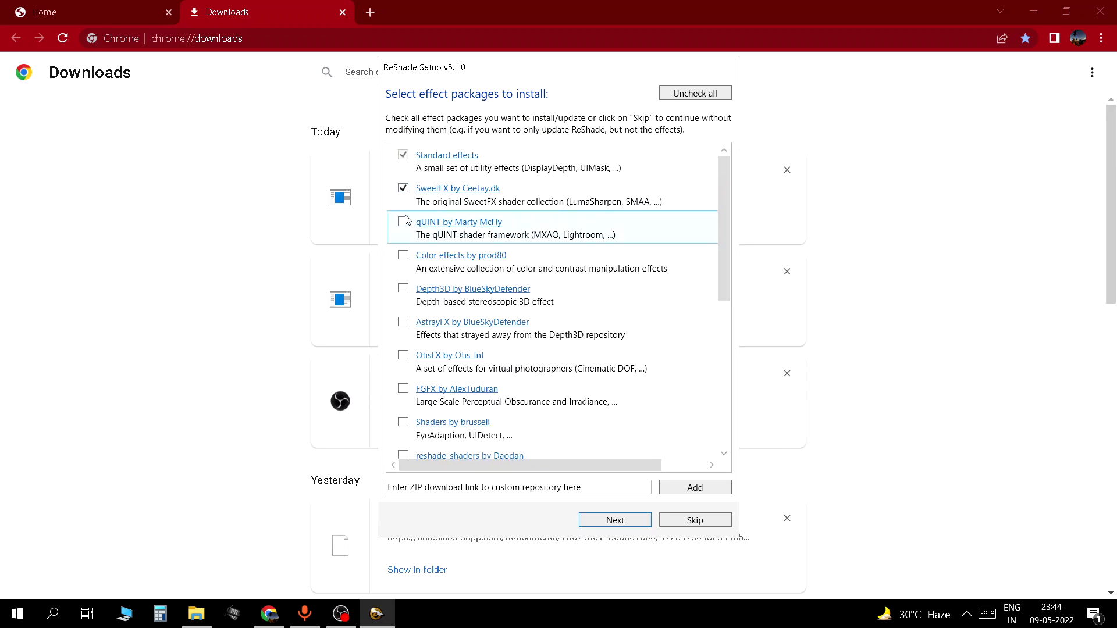
left_click(403, 222)
left_click(404, 289)
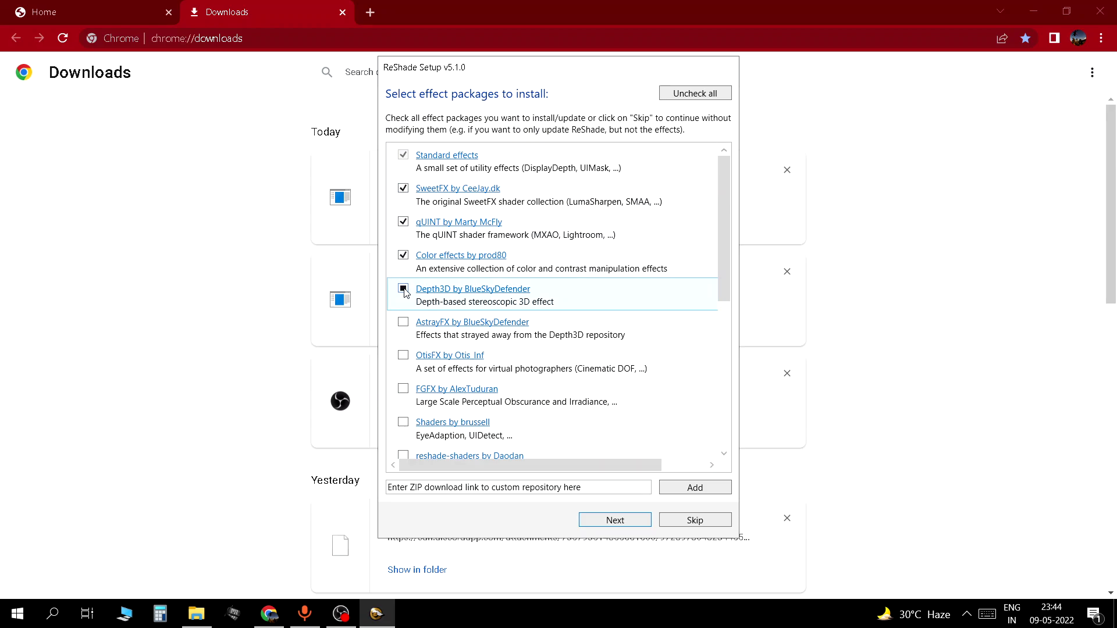
left_click(404, 356)
Include the FGFX, Shaders by brussell, reshade-shaders by Daodan and fubax-shaders effect packages
left_click_drag(722, 275, 724, 329)
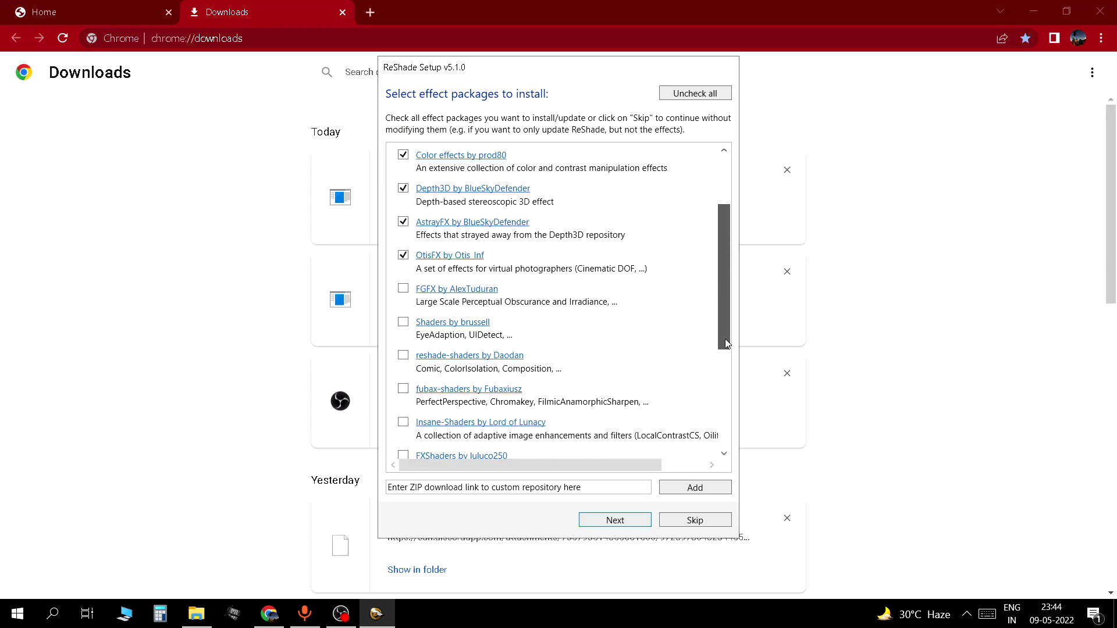
left_click(404, 289)
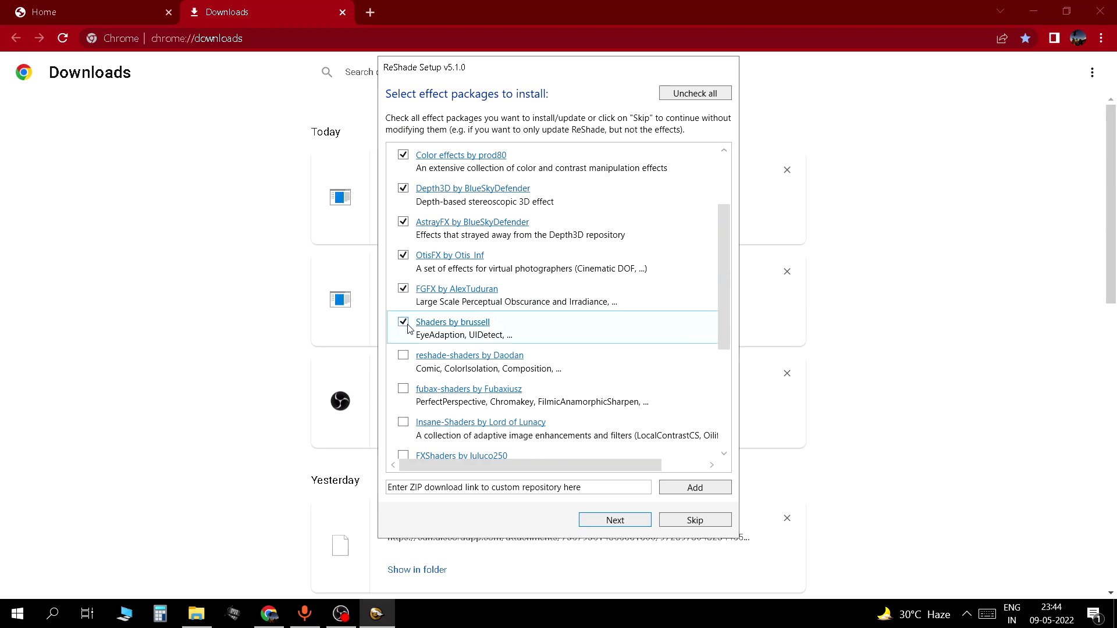
left_click(403, 356)
left_click(404, 389)
Include the Insane-Shaders, FXShaders, RSRetroArch, CorgiFX and Warp-FX effect packages
left_click_drag(720, 323, 725, 387)
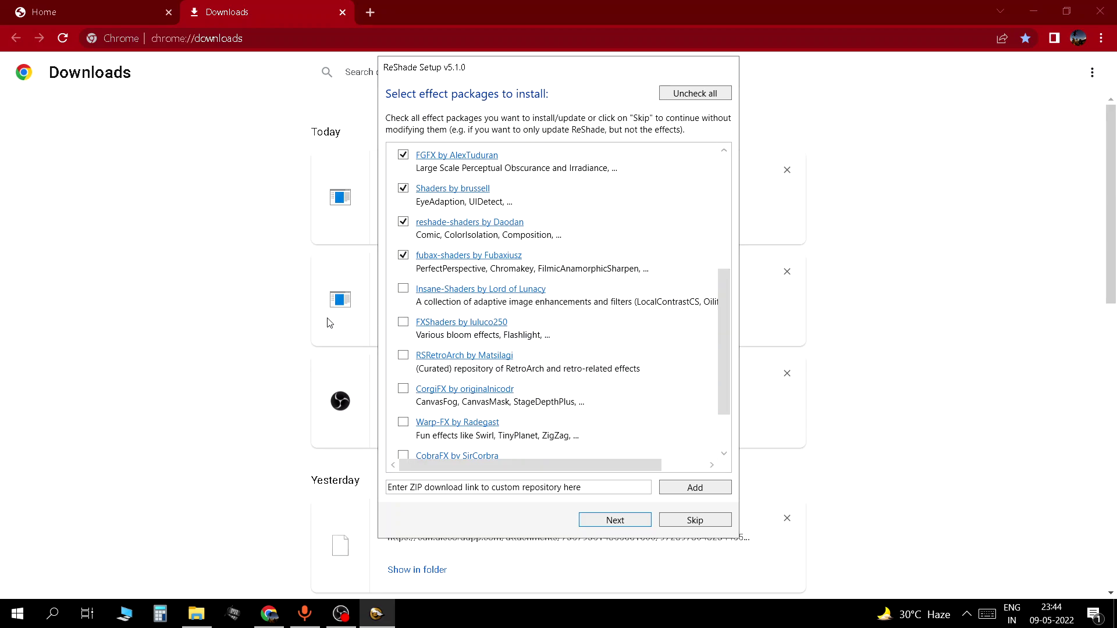
left_click(404, 289)
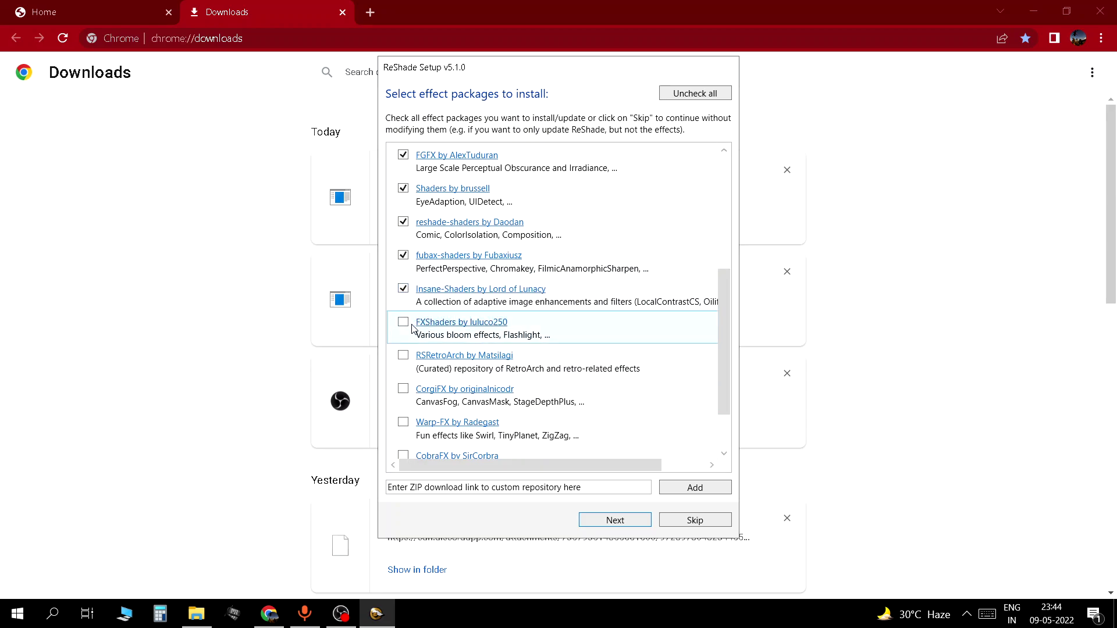
left_click(403, 388)
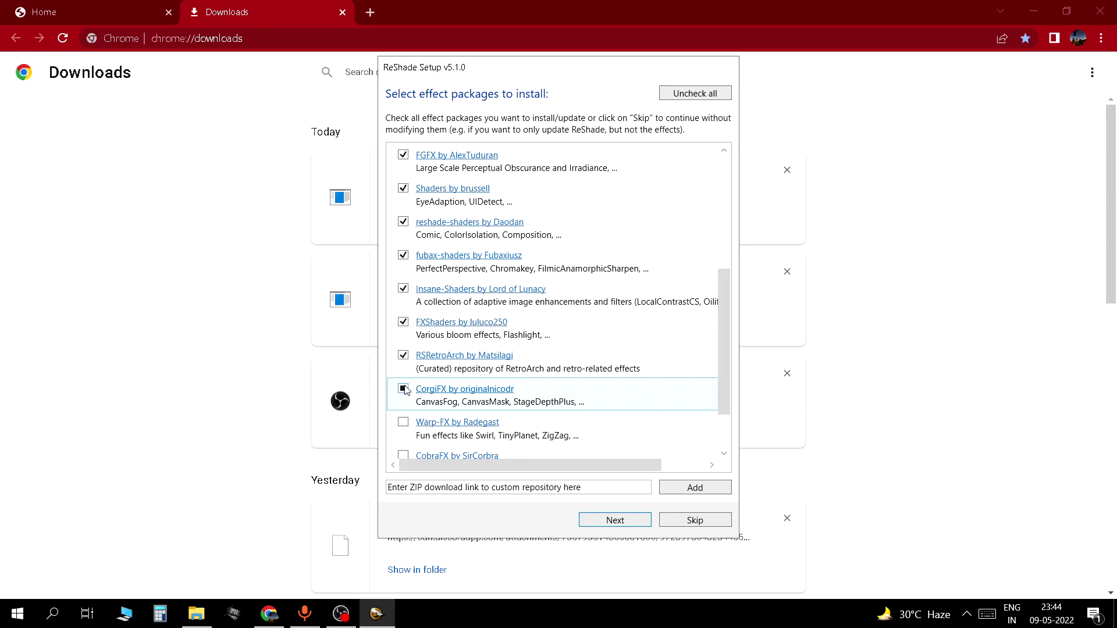
left_click(403, 422)
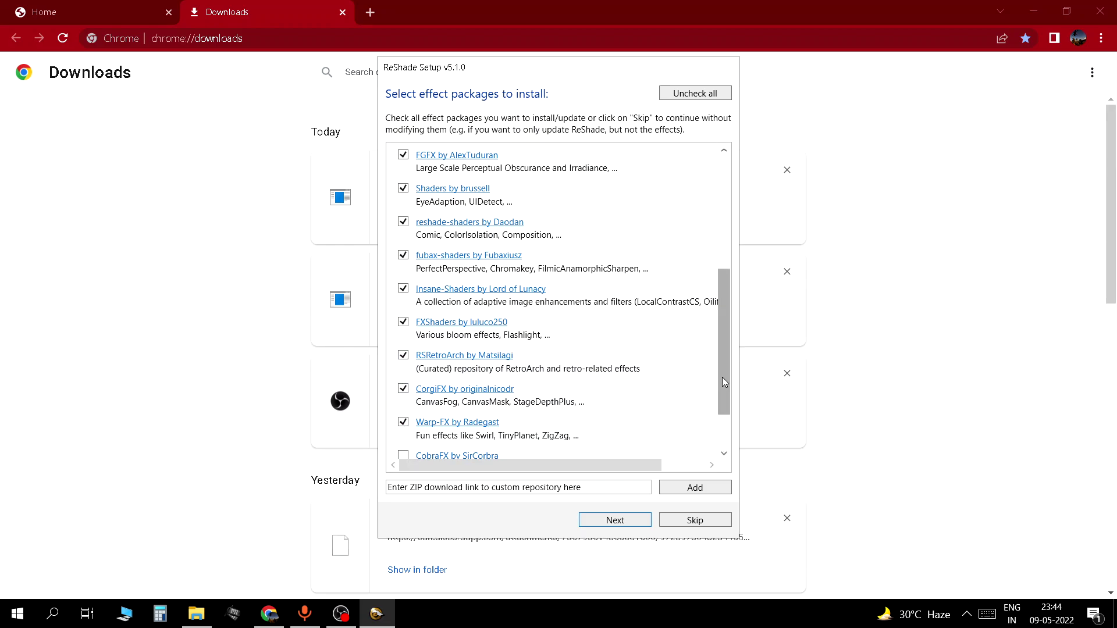
Include the CobraFX and VRToolkit packages and install all selected effect packages
left_click_drag(722, 377, 721, 428)
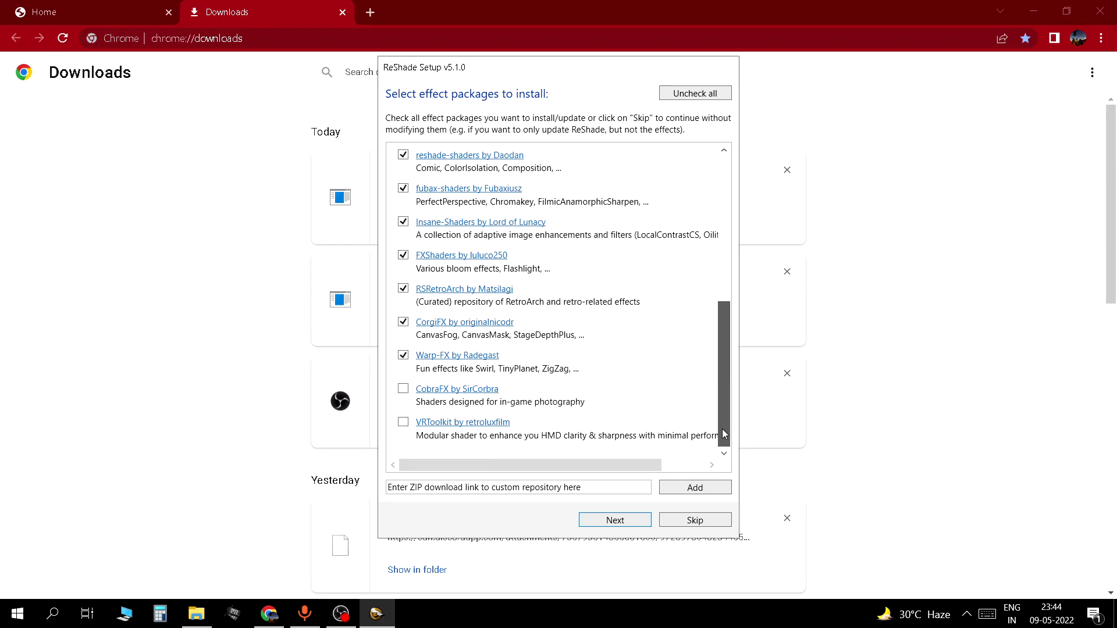
left_click(403, 390)
left_click(402, 428)
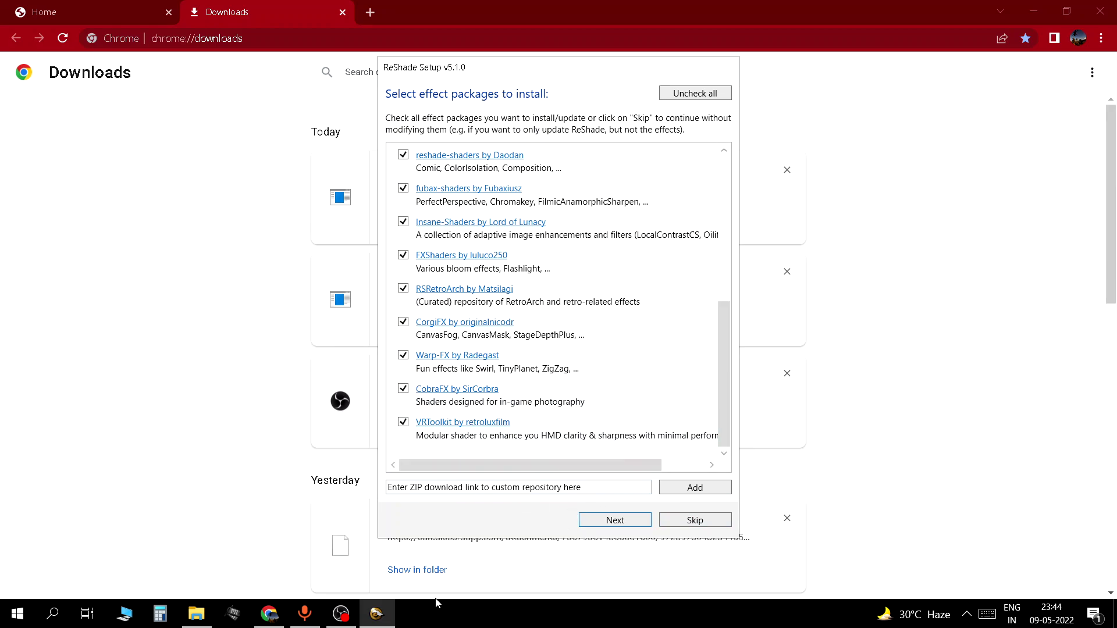
left_click(615, 520)
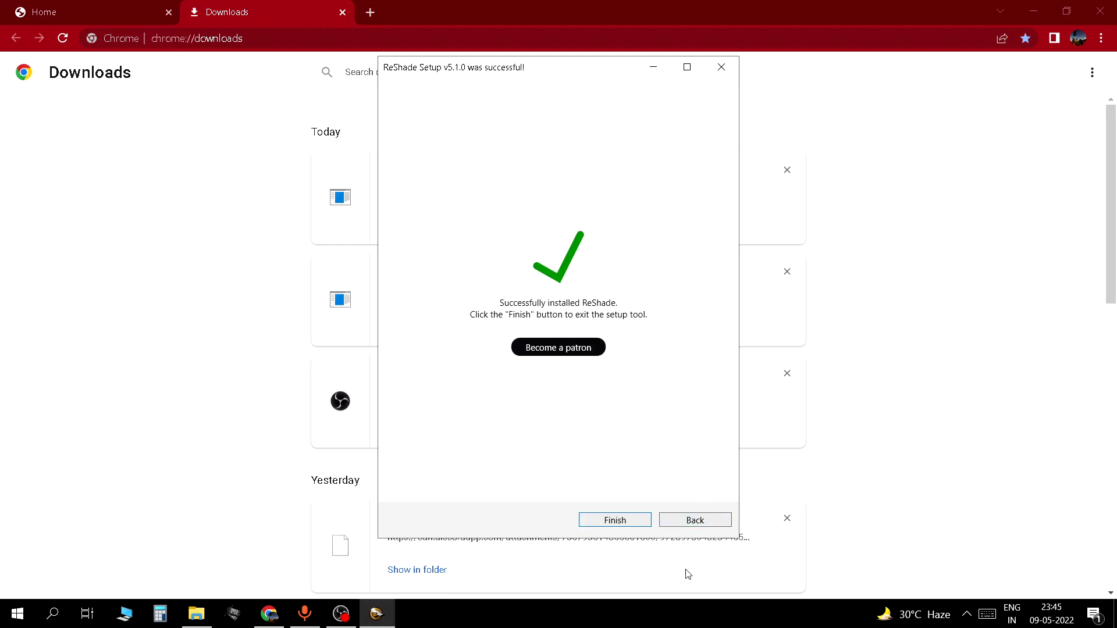
Return to the game selection, exit the ReShade setup and minimize the browser
left_click(702, 520)
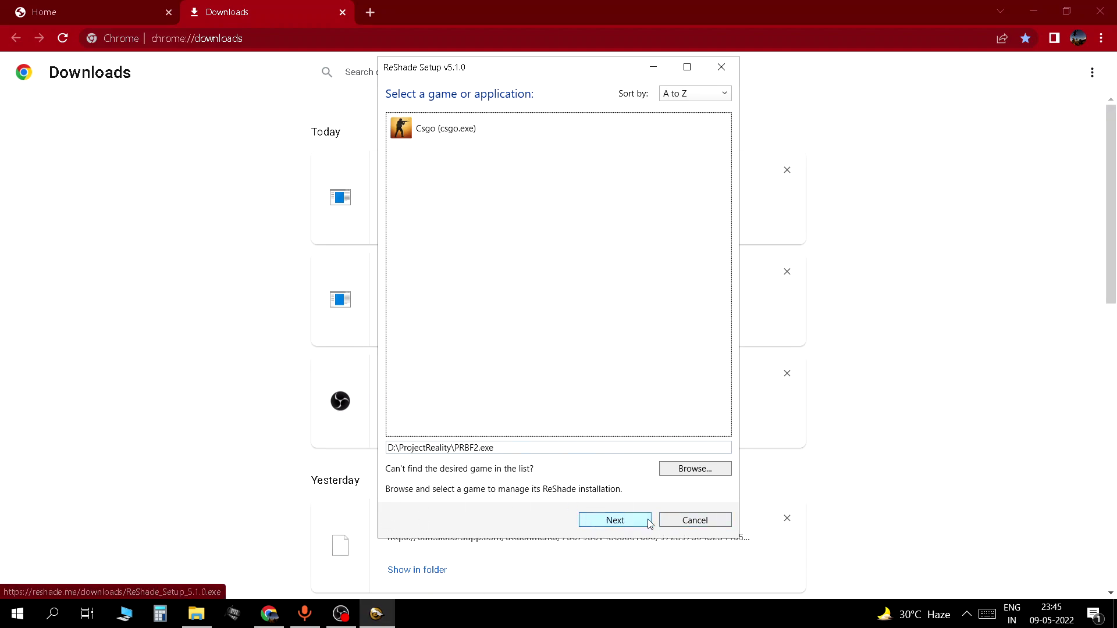
left_click(696, 521)
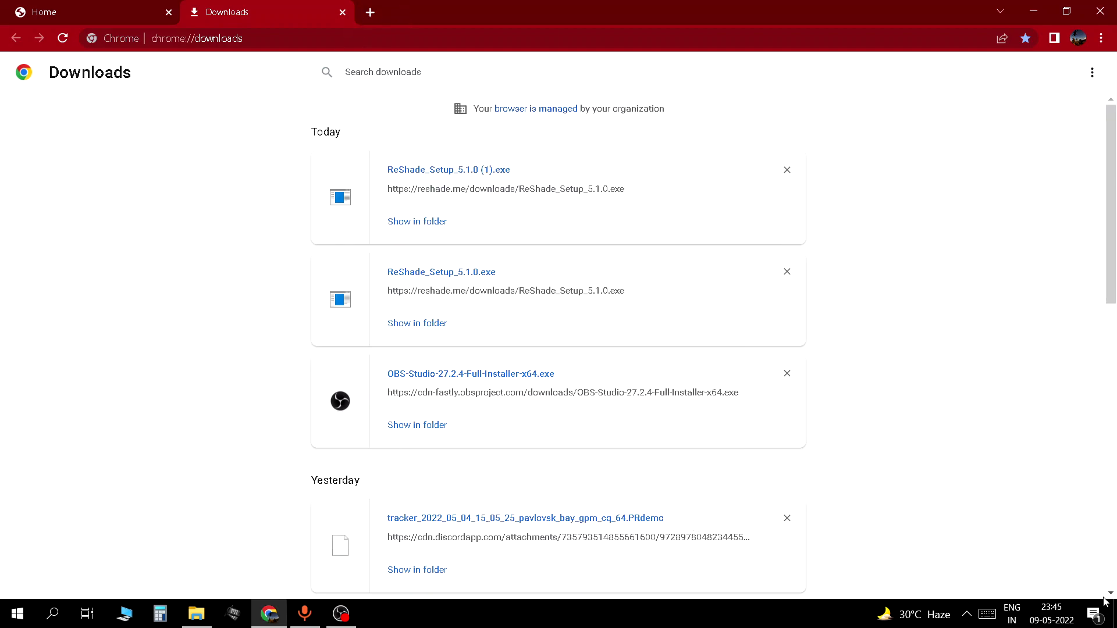
left_click(1036, 11)
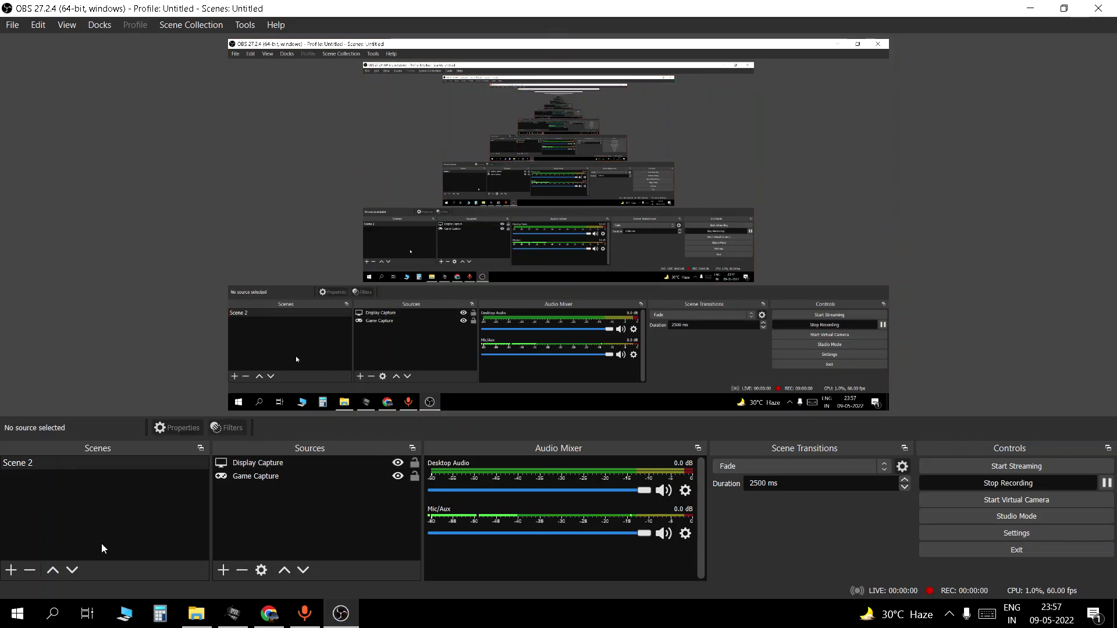
Switch to the Project Reality launcher, review the video and graphics options, and close them without applying changes
left_click(233, 613)
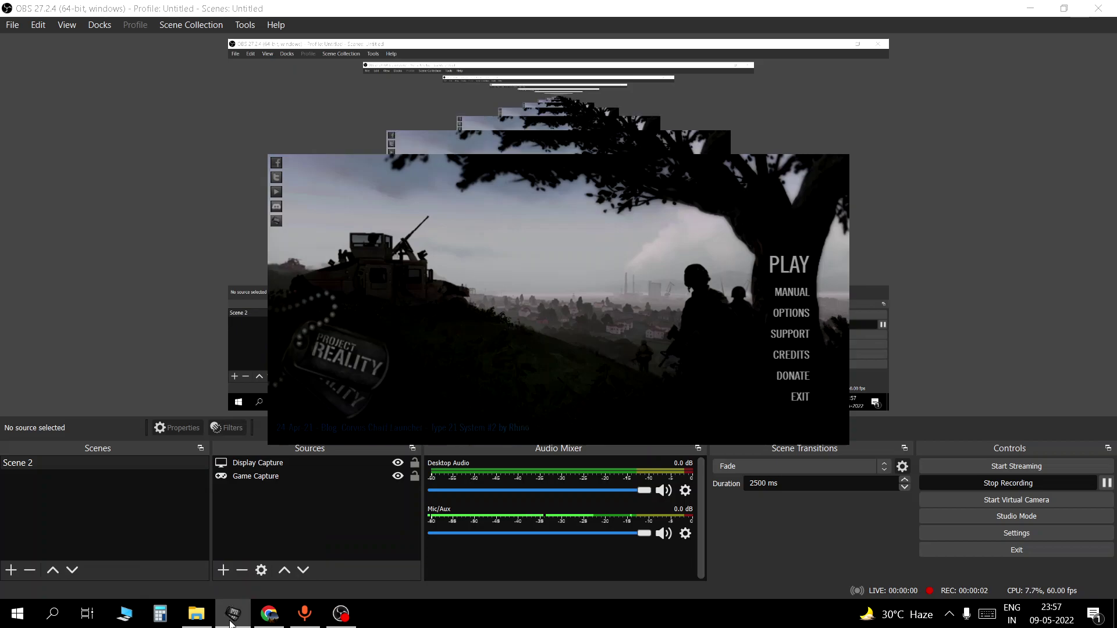
left_click_drag(410, 252, 383, 152)
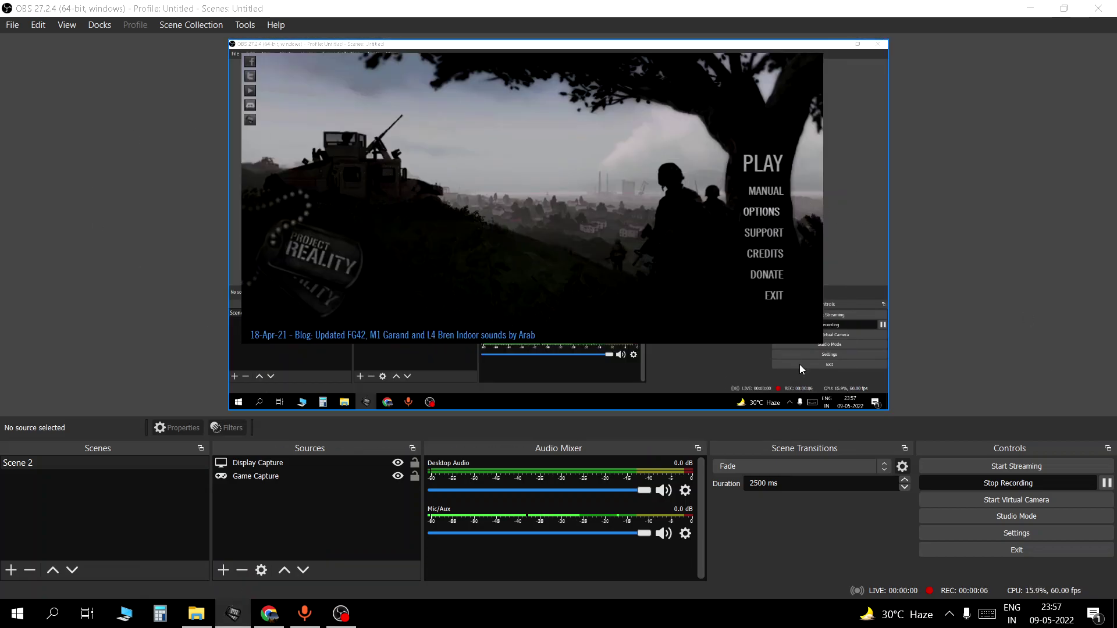
left_click(761, 212)
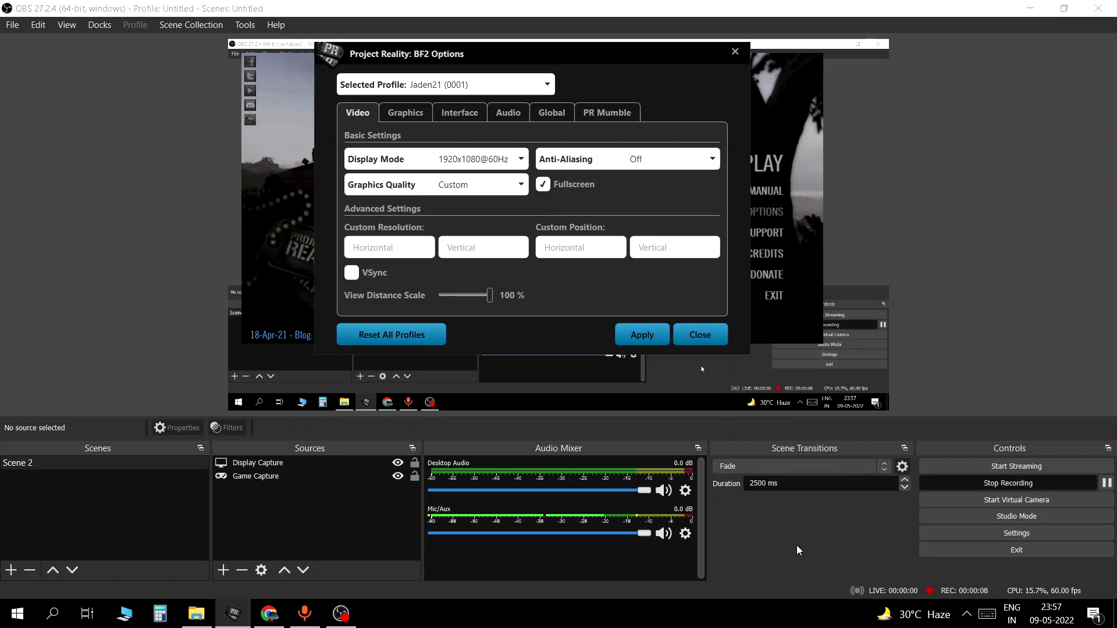
left_click(427, 114)
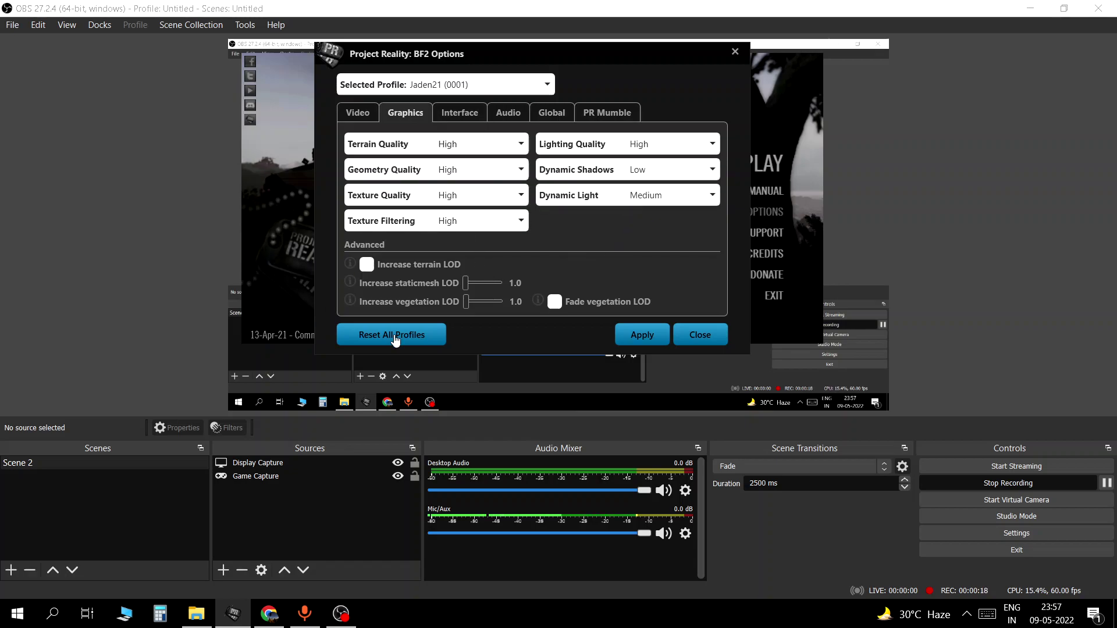
left_click(692, 337)
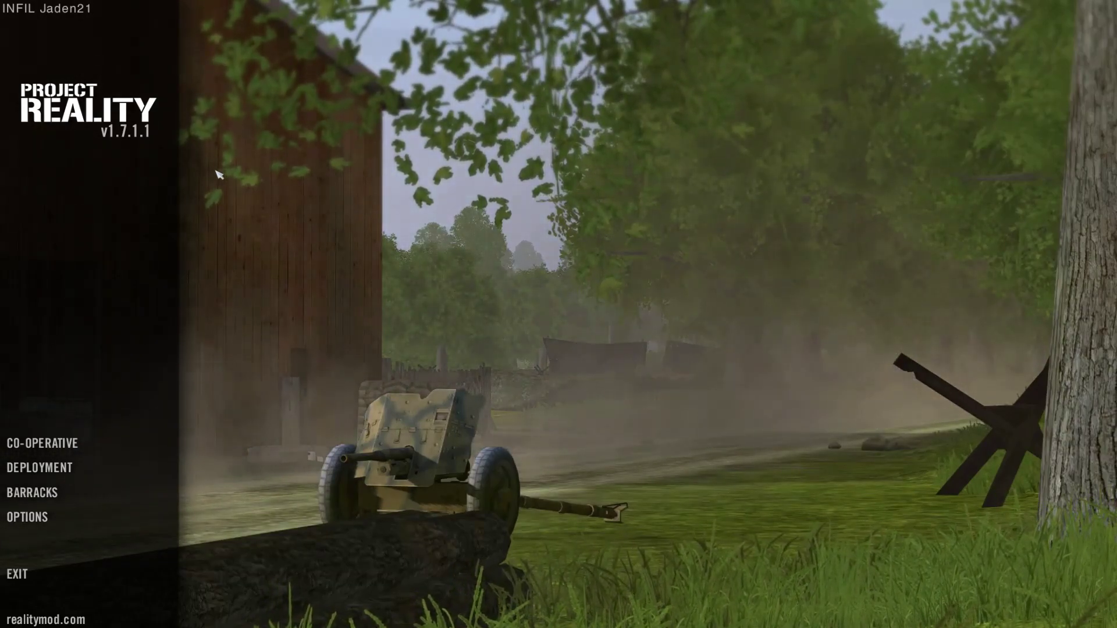
Show the ReShade overlay in the game and examine the ReShadePreset preset and its list of effects
key("Home")
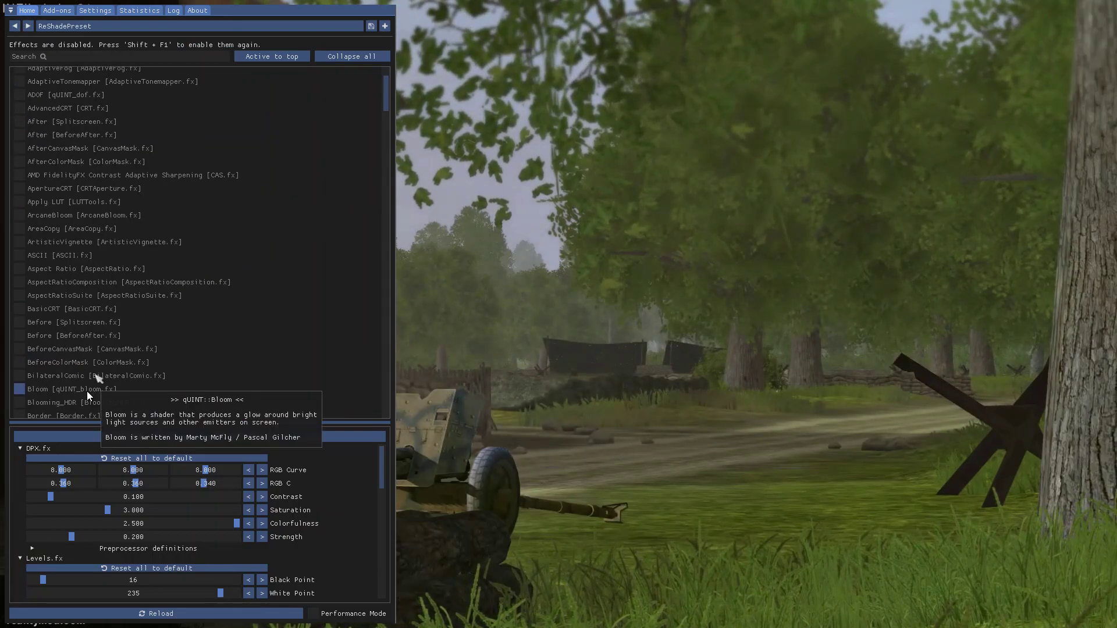
scroll(252, 229, "down", 1)
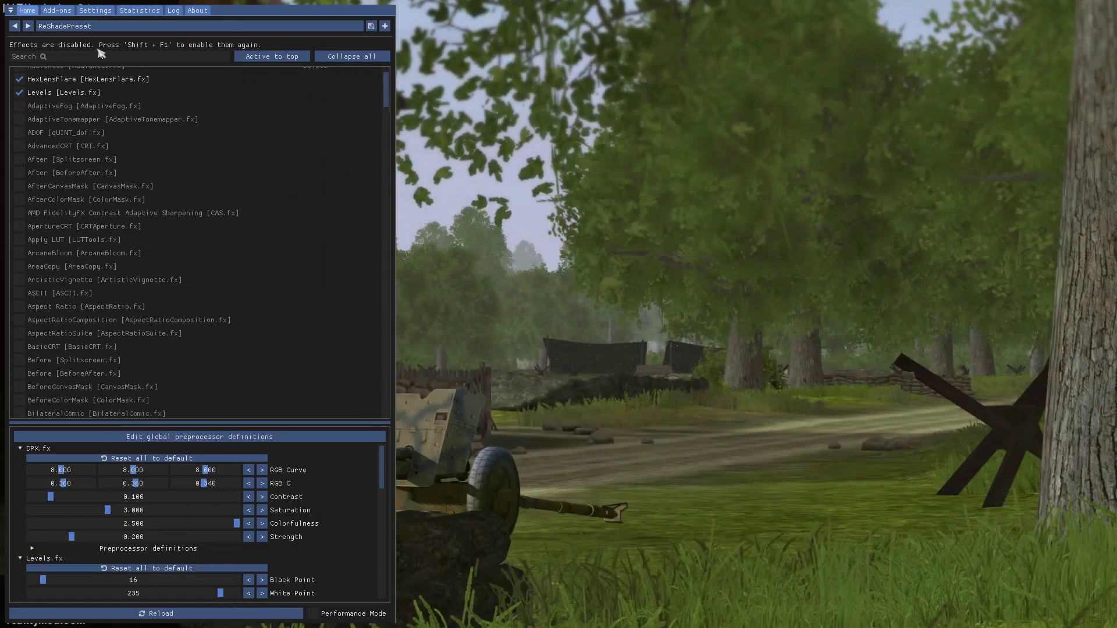
left_click(63, 27)
left_click(99, 26)
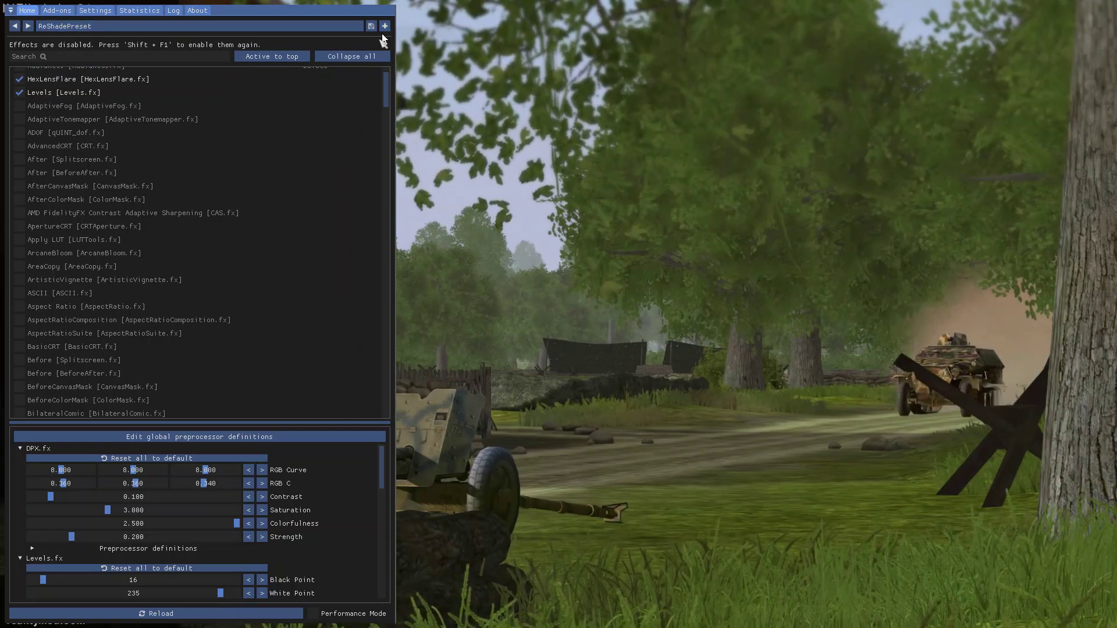
scroll(389, 93, "up", 1)
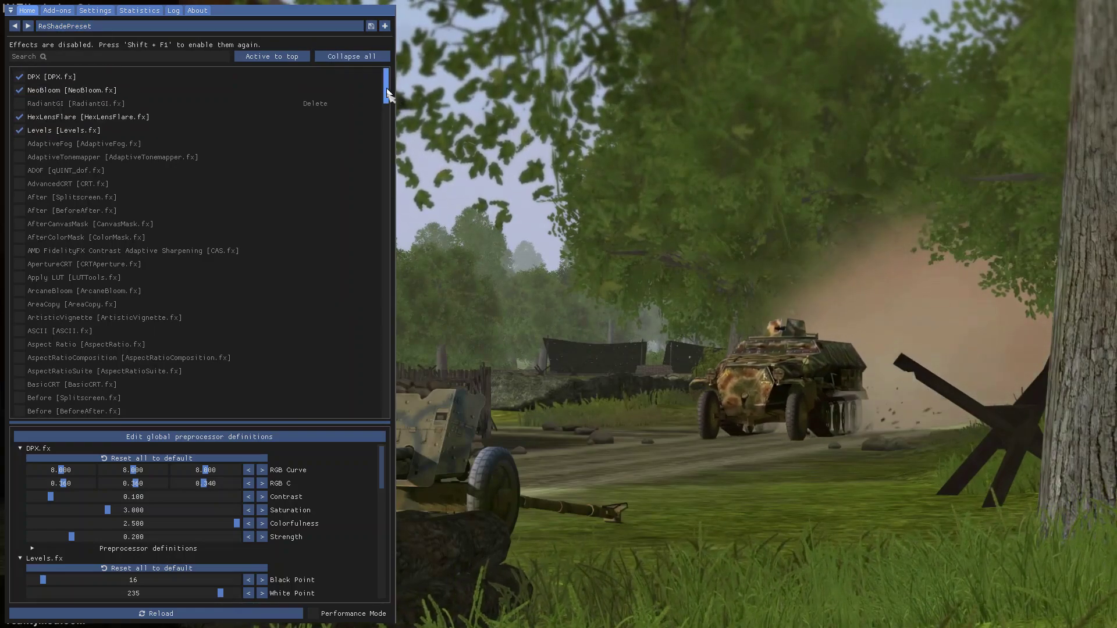
left_click_drag(387, 93, 364, 65)
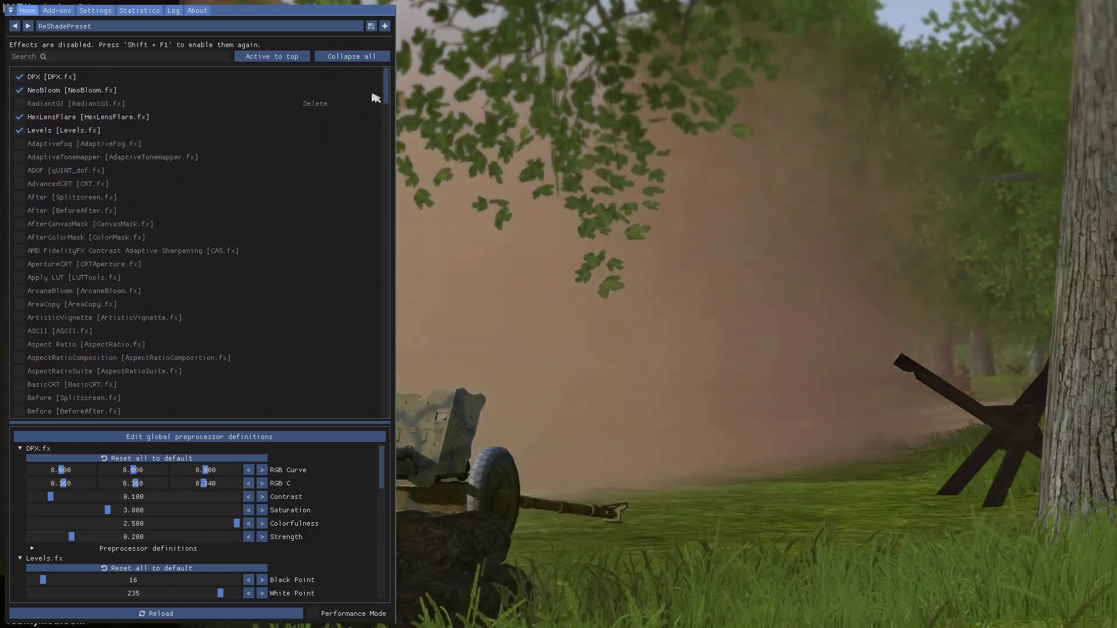
mouse_move(387, 87)
left_mouse_down()
mouse_move(387, 133)
mouse_move(387, 81)
left_mouse_up()
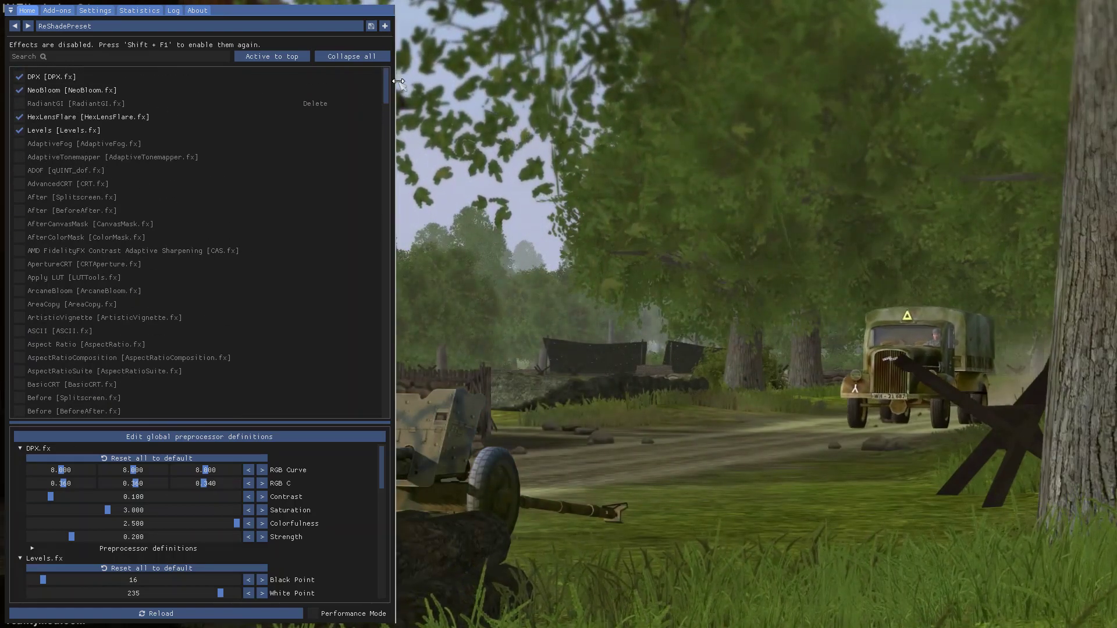
left_click_drag(398, 82, 401, 54)
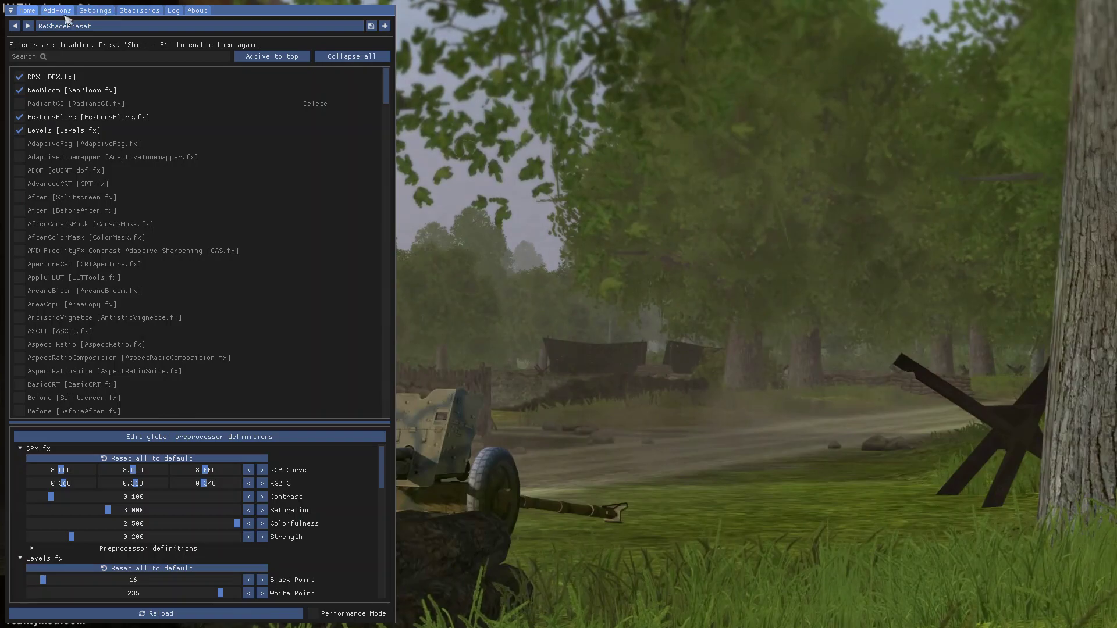
Examine the overlay and effect toggle shortcuts in the ReShade settings and test toggling the overlay
left_click(93, 11)
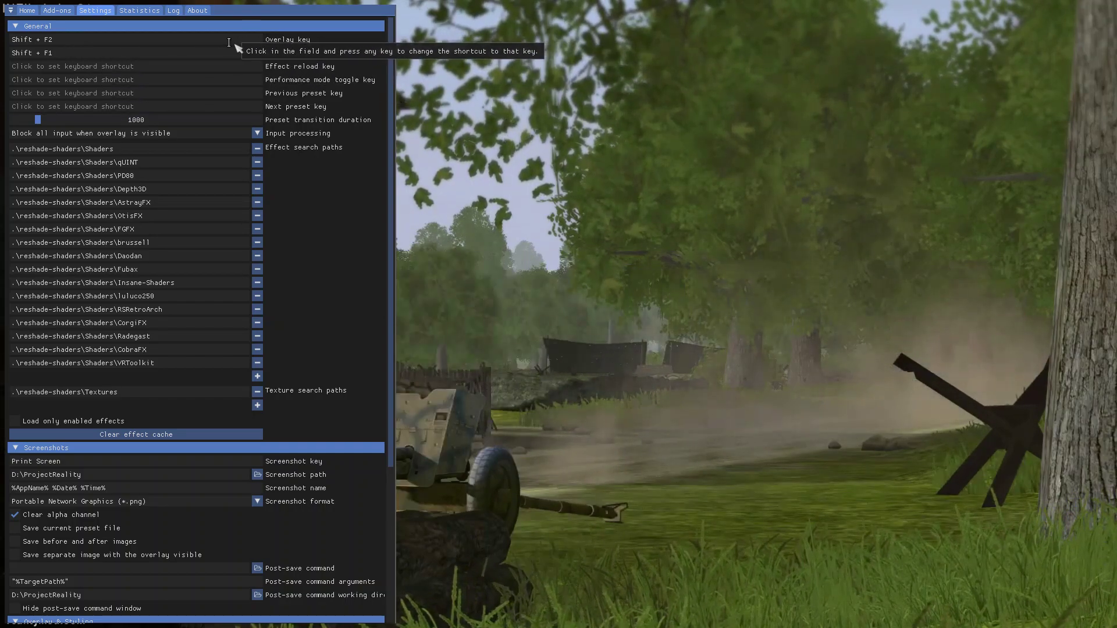
left_click(141, 42)
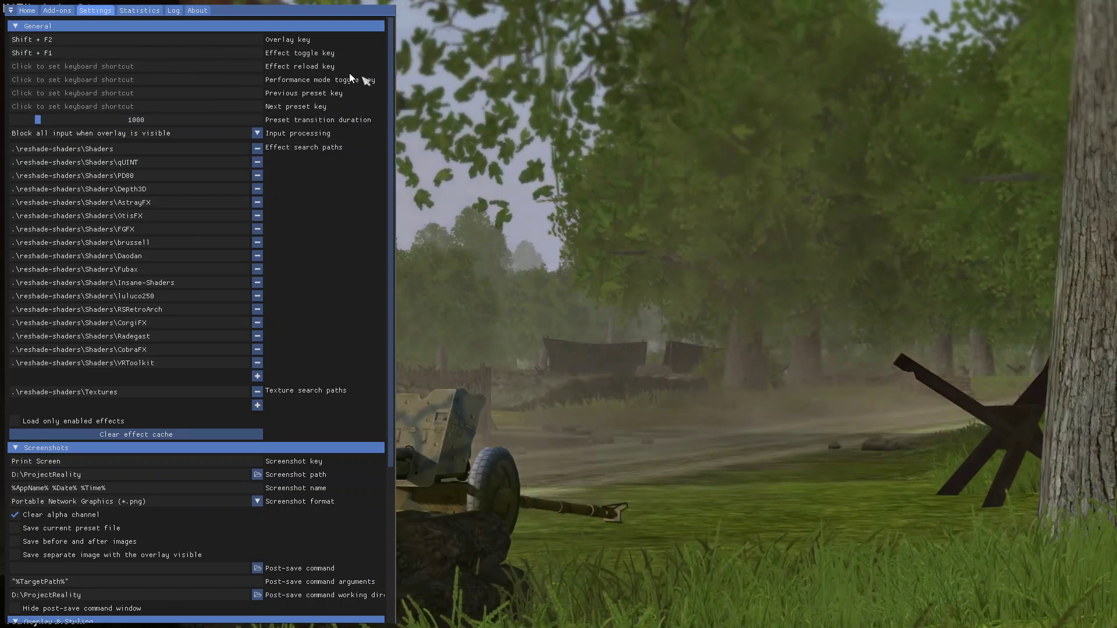
key("shift+F2")
key("shift+F2")
key("shift+F2")
key("shift+F2")
key("shift+F2")
key("shift+F2")
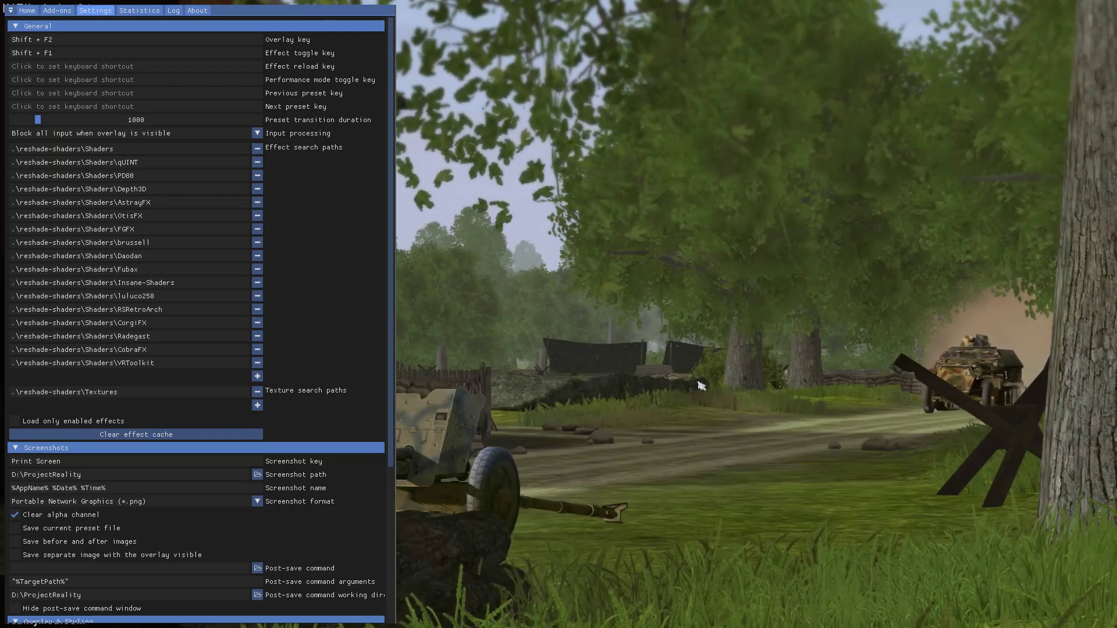
Look through the ReShade add-ons and settings pages, return to the effects list and hide the overlay
left_click(57, 11)
left_click(34, 12)
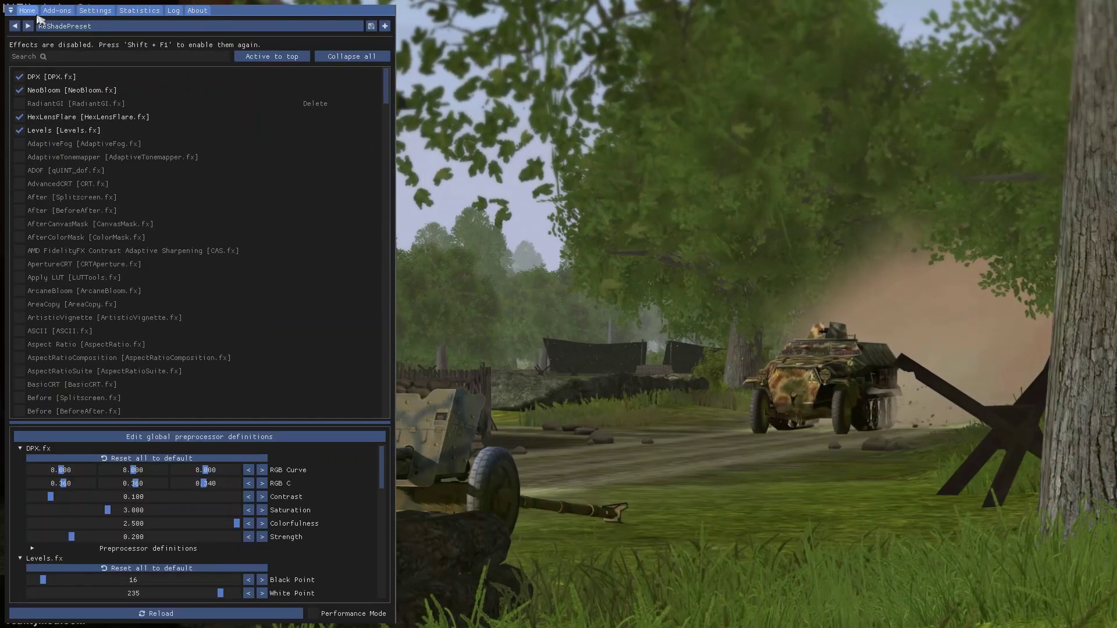
left_click(57, 11)
left_click(94, 11)
left_click(57, 11)
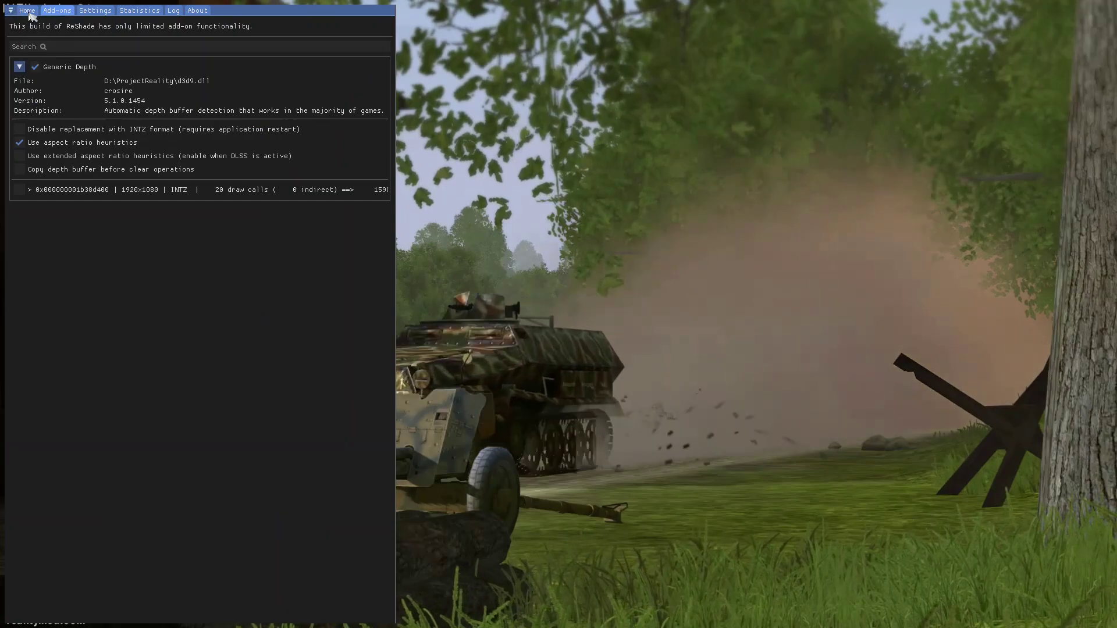
left_click(29, 13)
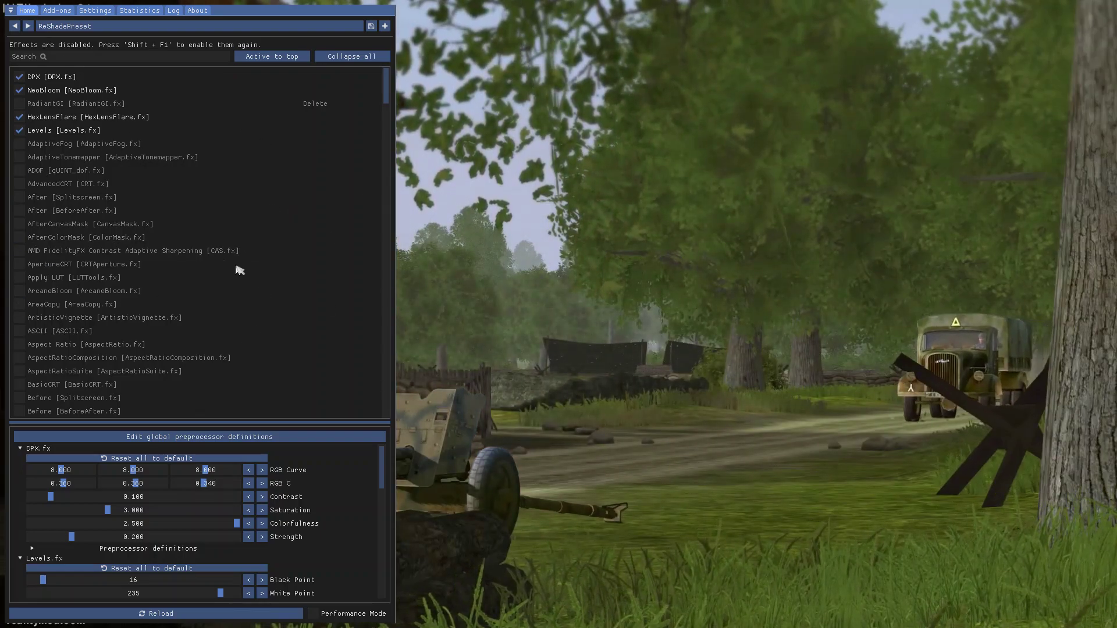
key("Home")
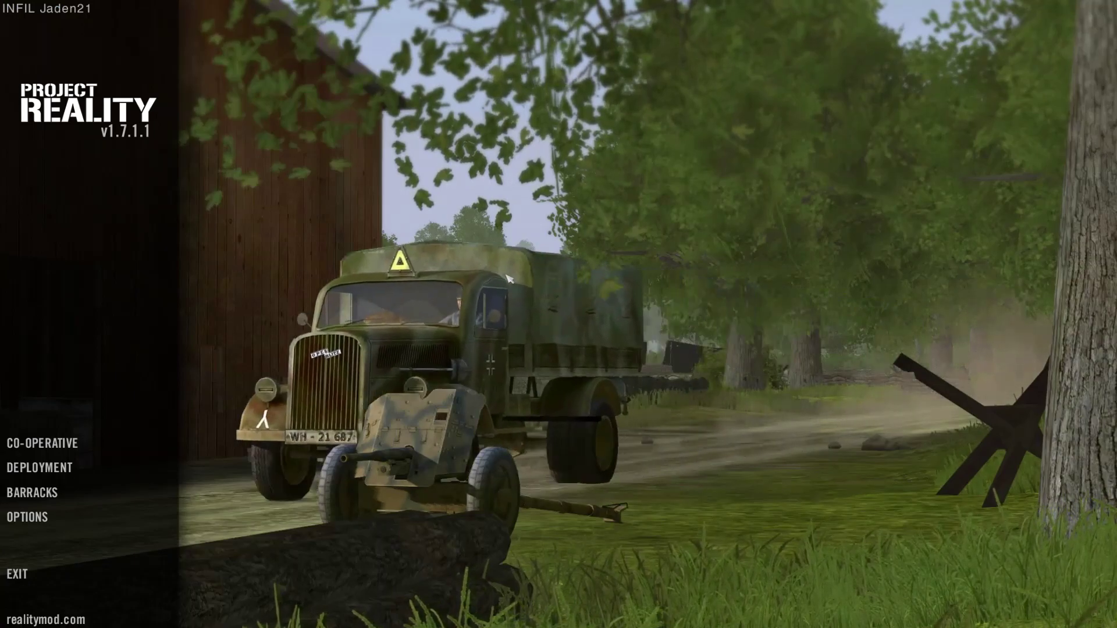
key("Home")
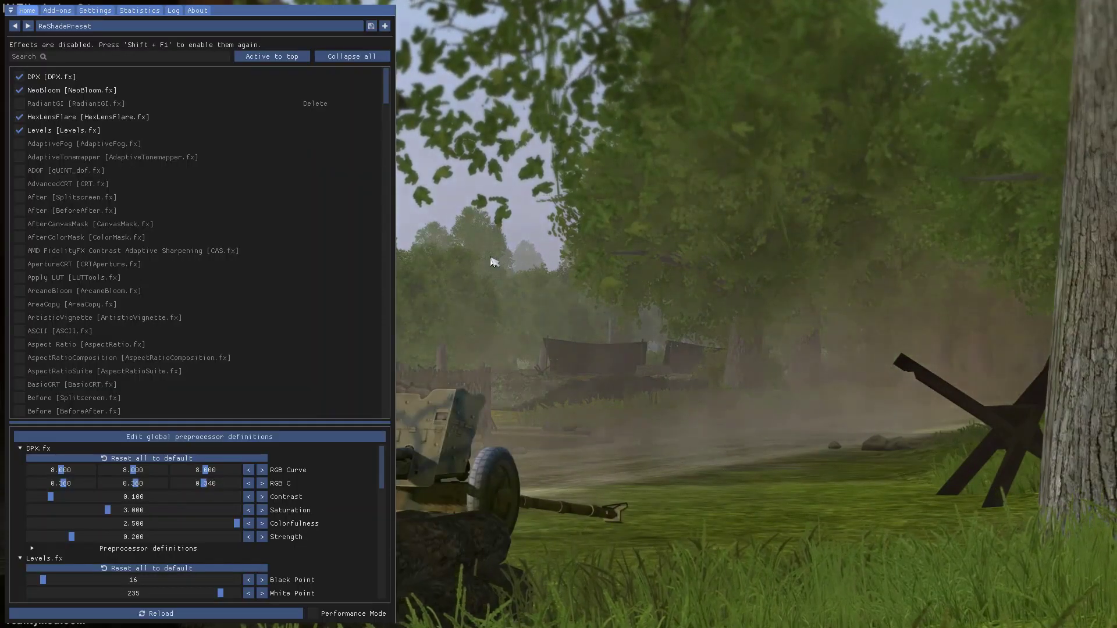
key("Home")
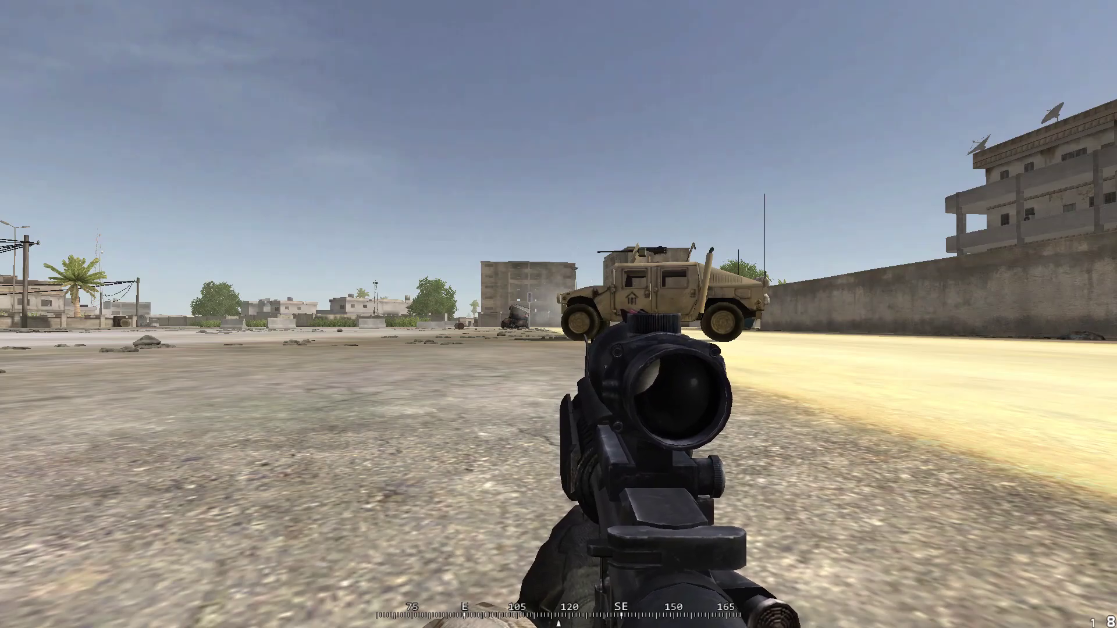
key("Return")
key("Return")
key("Tab")
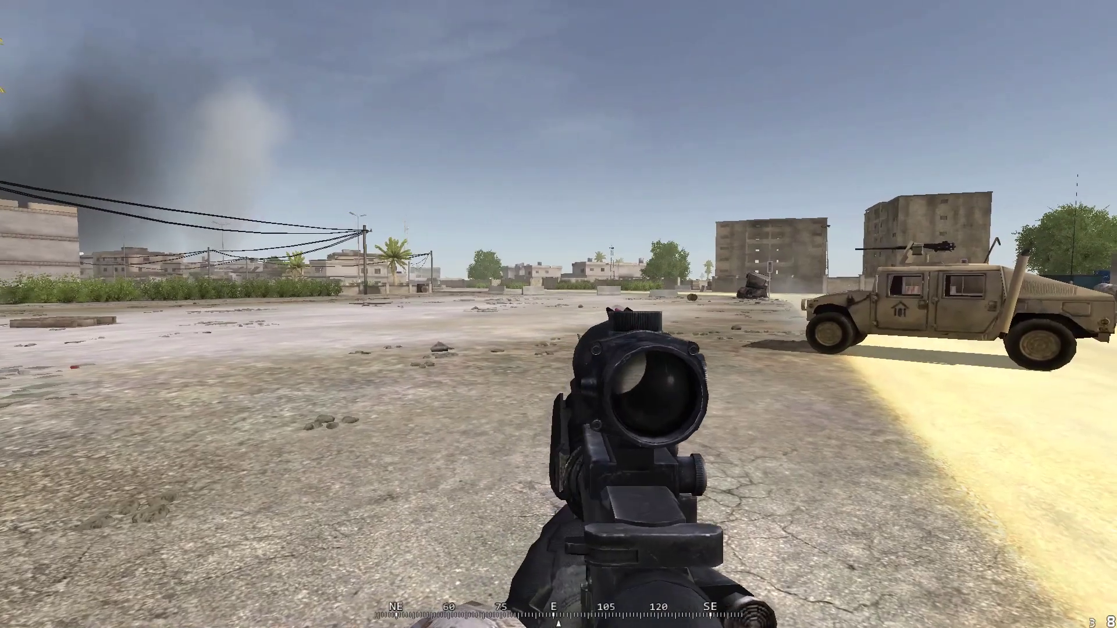
Examine the shortcut settings and the list of effects in the ReShade overlay during the match, and hide the overlay
key("Home")
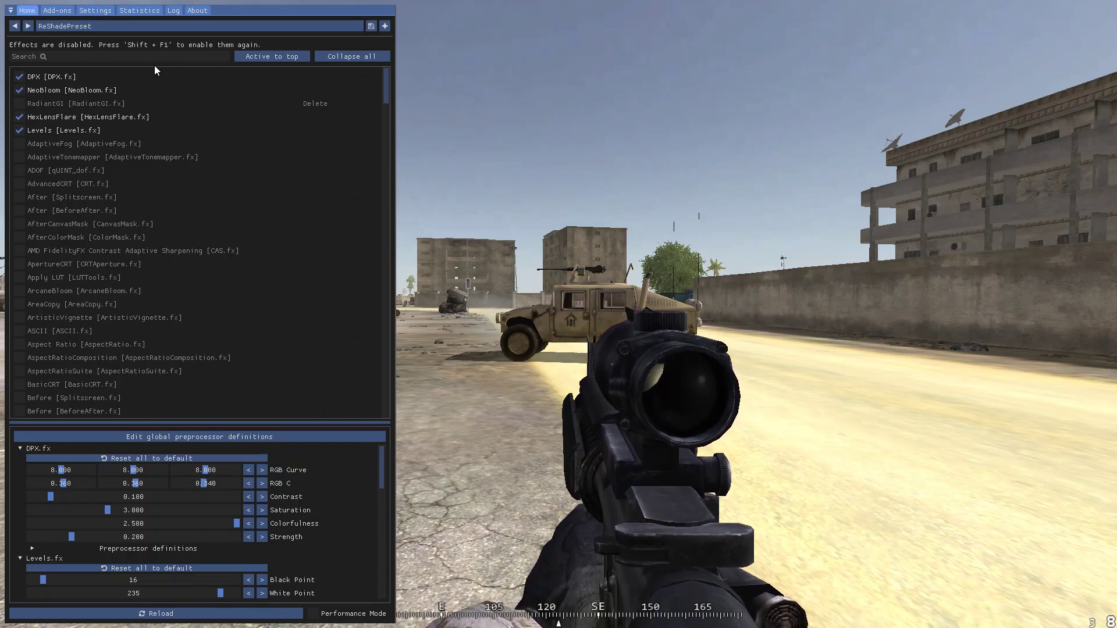
left_click(96, 12)
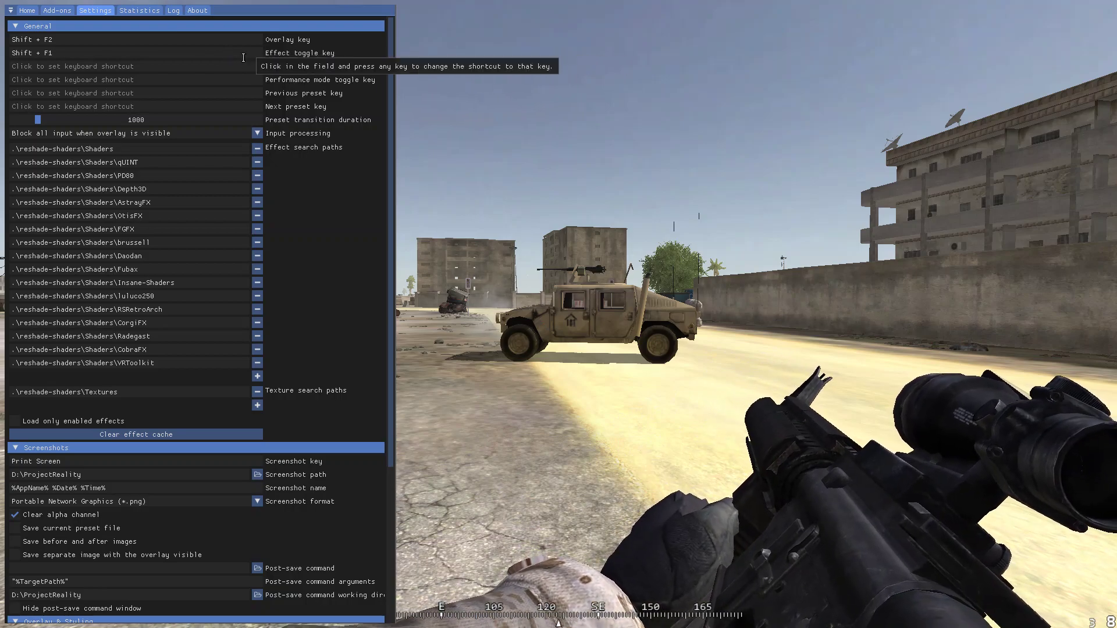
left_click(23, 10)
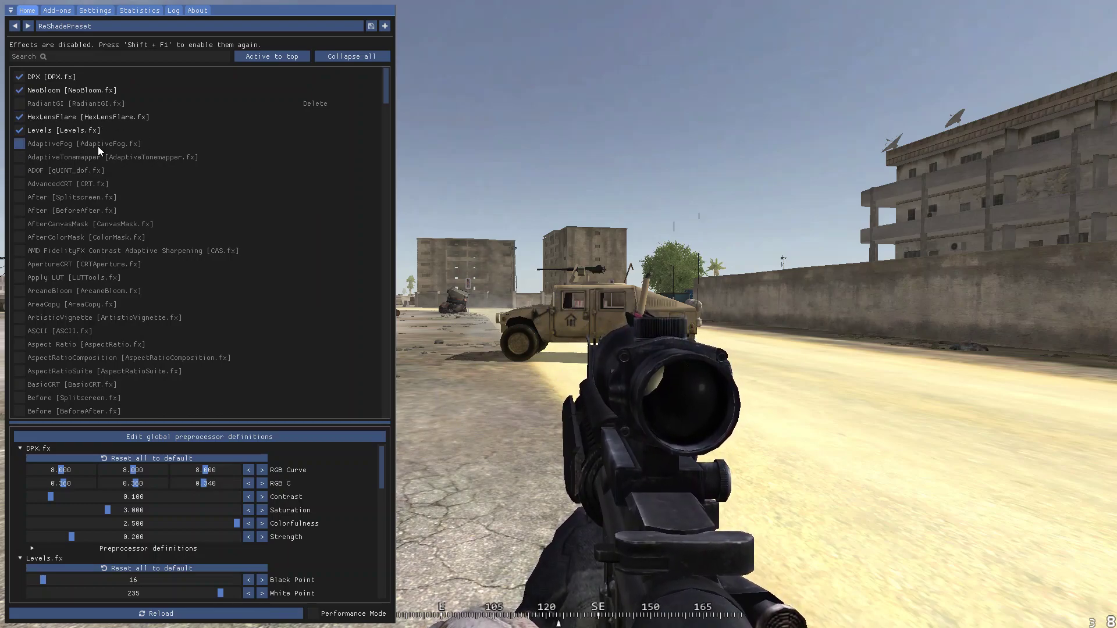
mouse_move(389, 85)
left_mouse_down()
mouse_move(389, 411)
mouse_move(392, 94)
left_mouse_up()
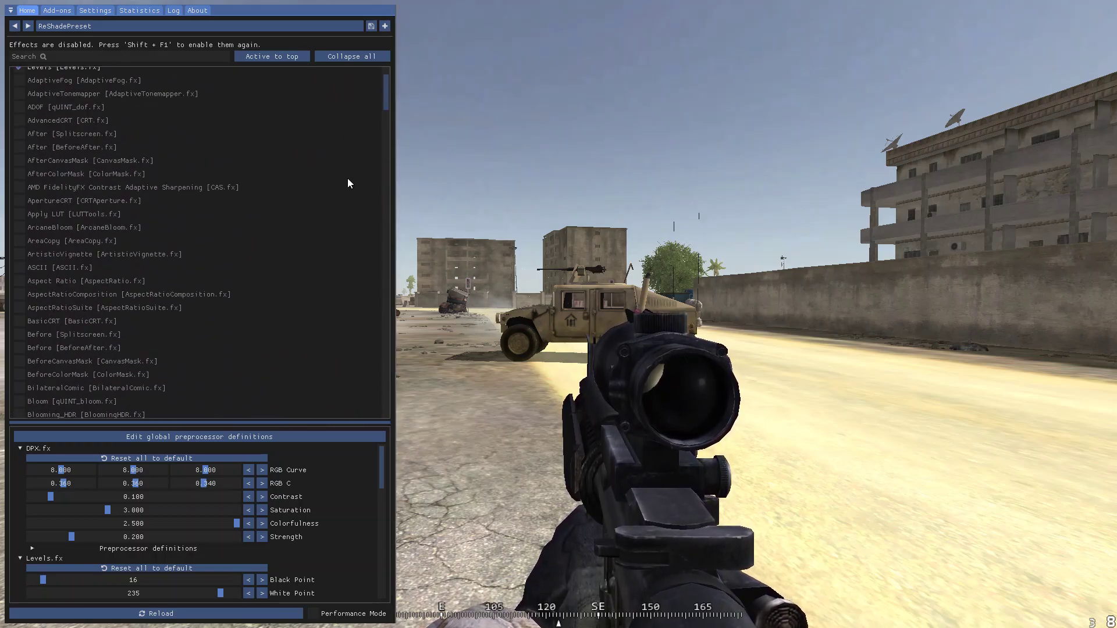
key("Home")
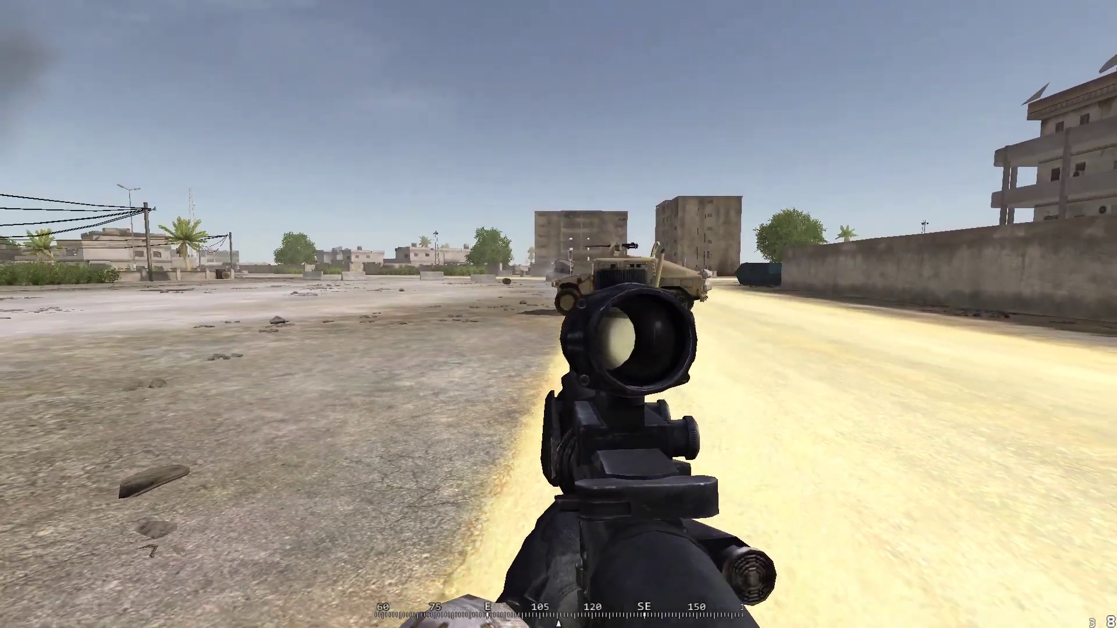
Enable the ReShade effects globally with the effect toggle shortcut and view the game without the overlay
key("Home")
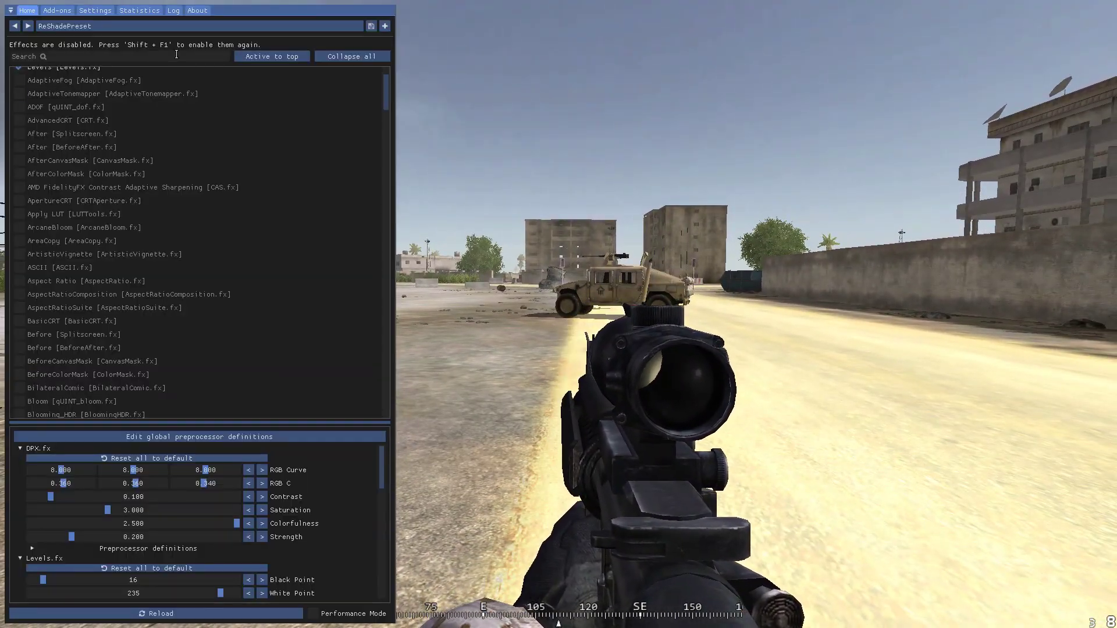
scroll(142, 134, "up", 2)
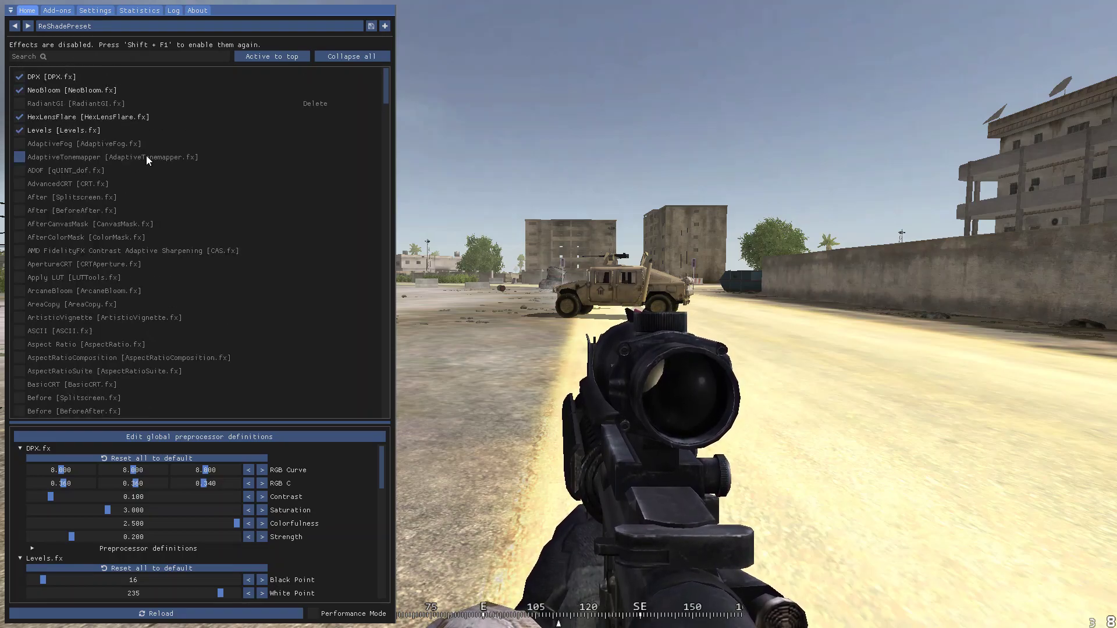
key("shift+F1")
key("Home")
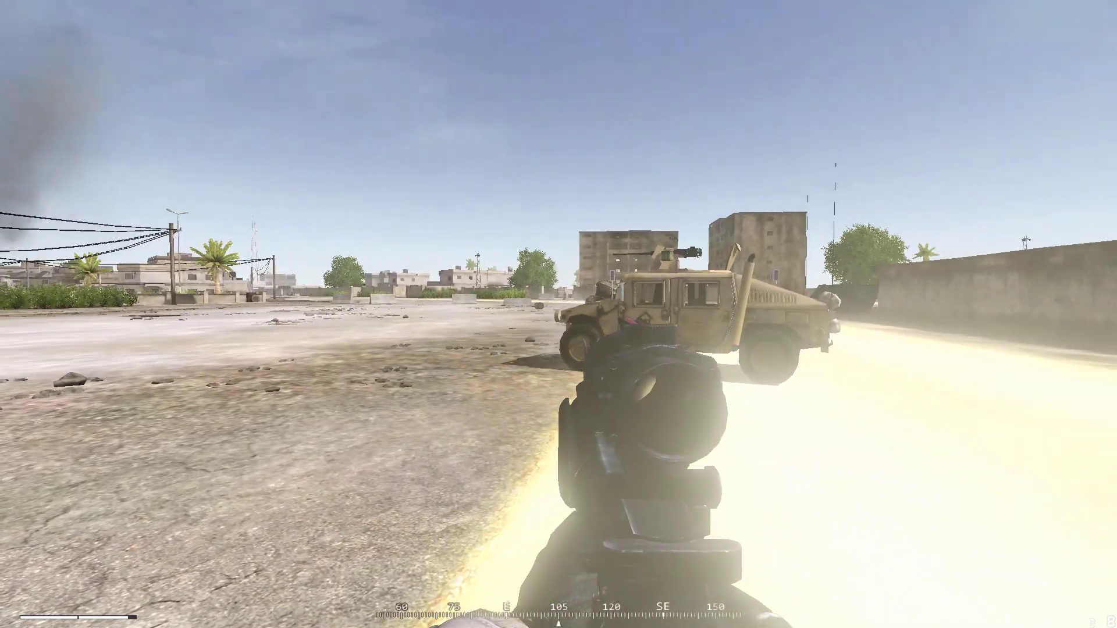
Show the overlay and switch the Levels effect off and back on to compare the picture
key("Home")
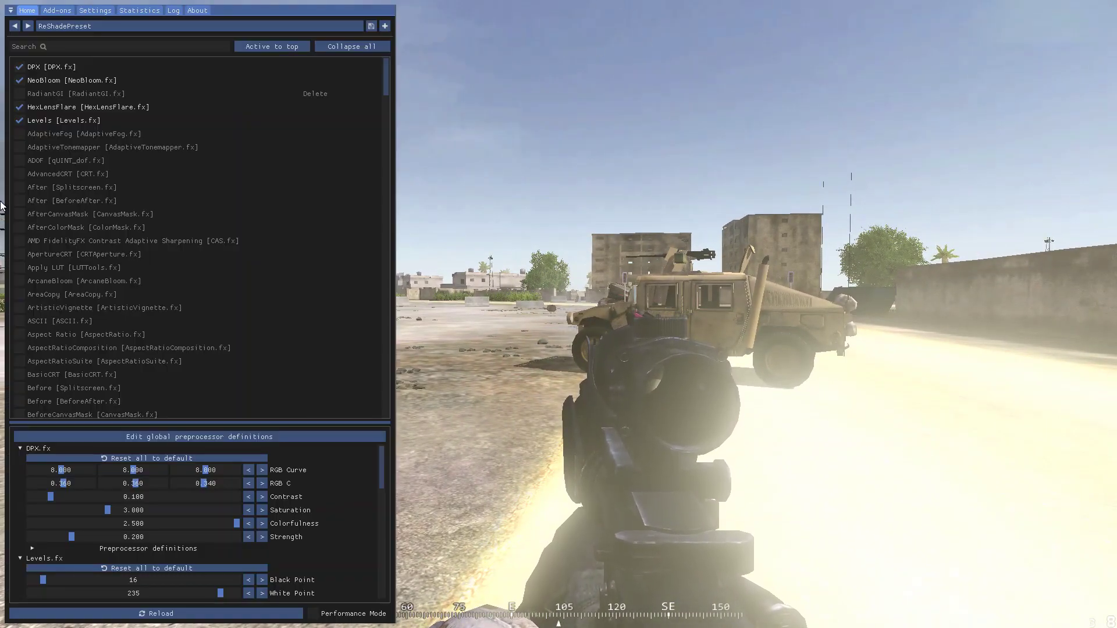
left_click(86, 120)
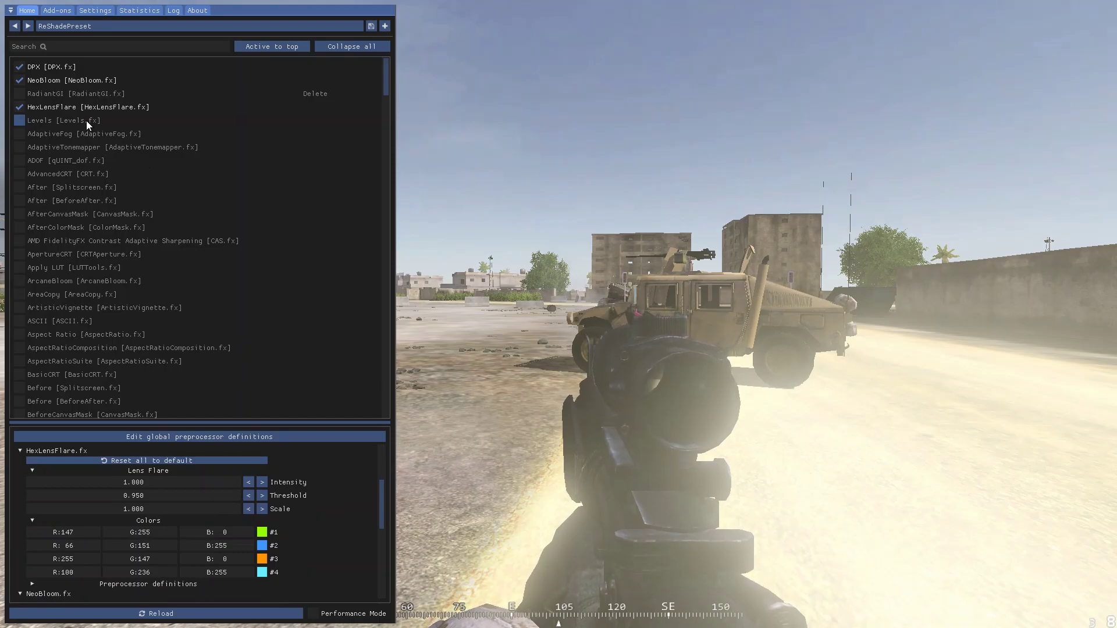
left_click(86, 120)
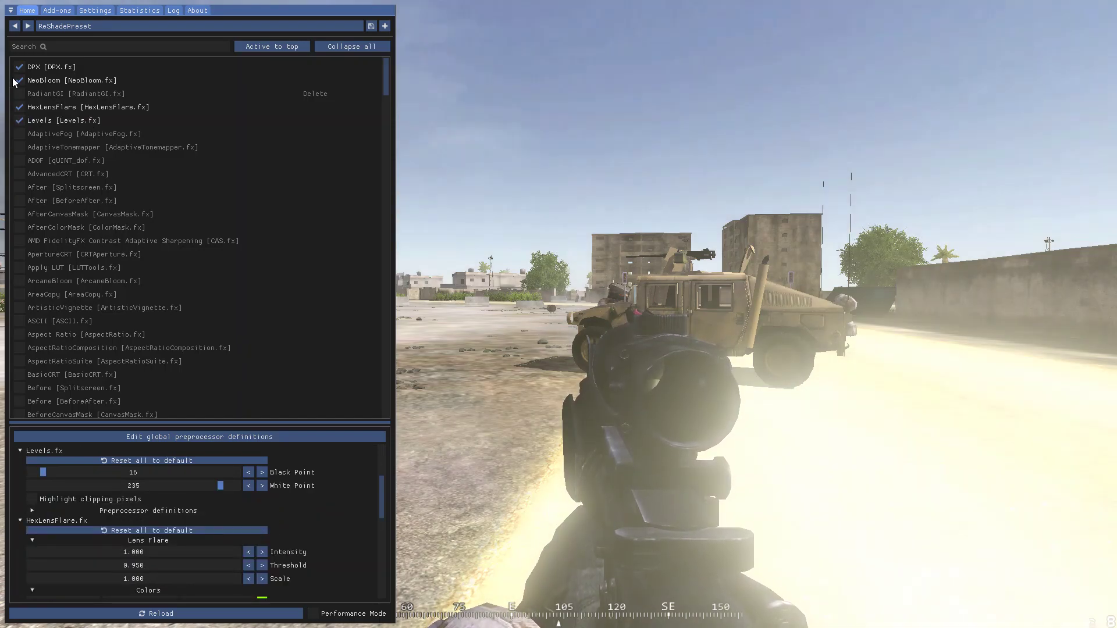
Compare the game with NeoBloom switched off and back on, and briefly try the RadiantGI effect
left_click(37, 82)
key("Home")
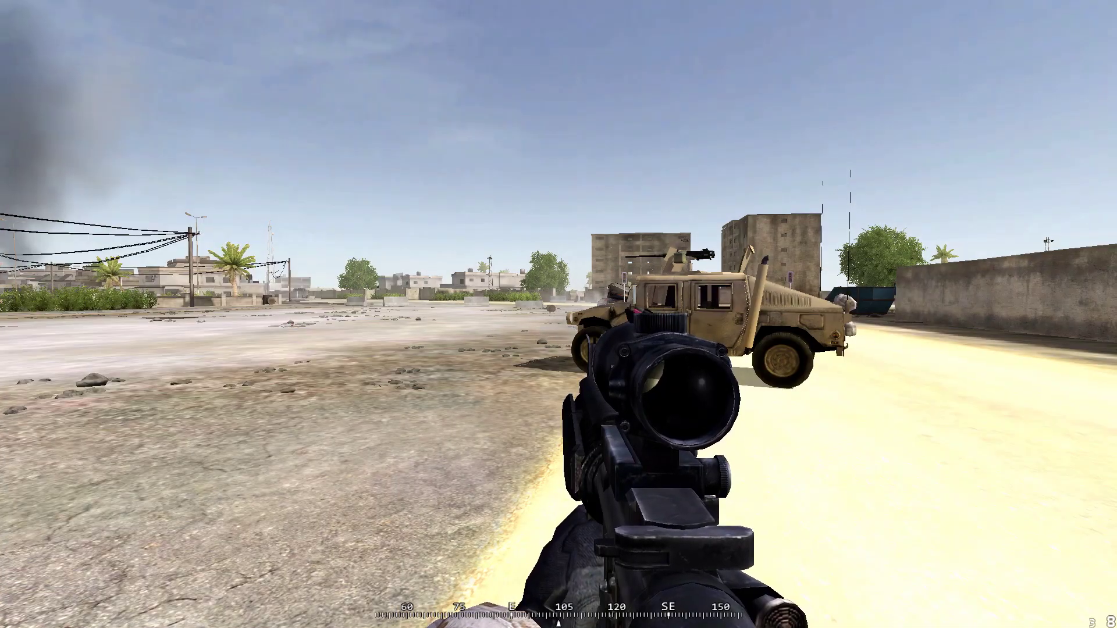
key("Home")
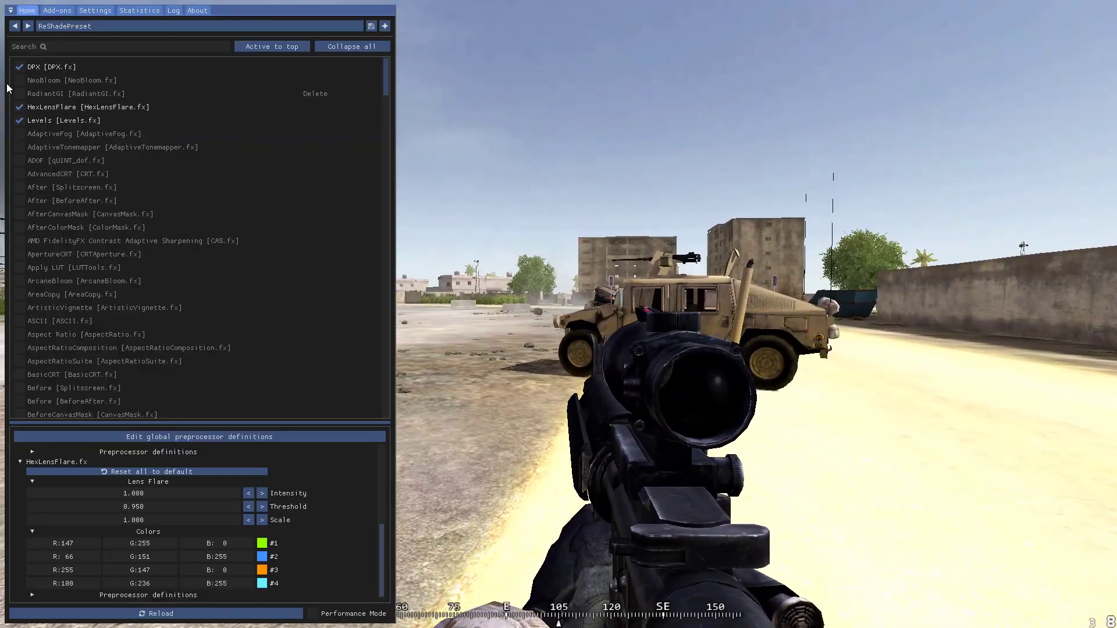
left_click(41, 82)
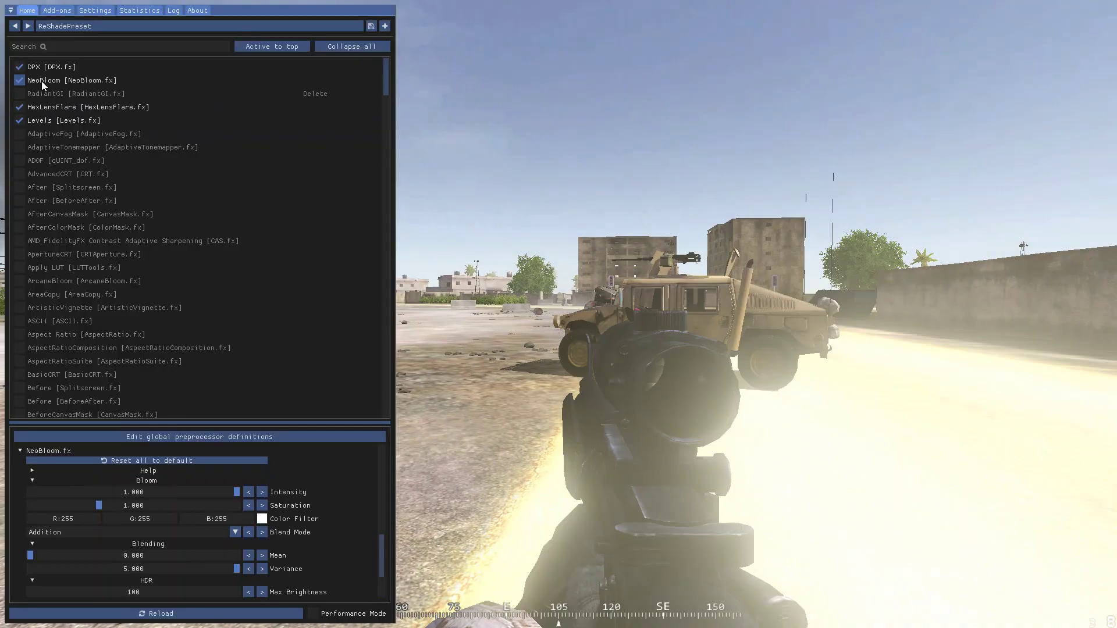
left_click(44, 94)
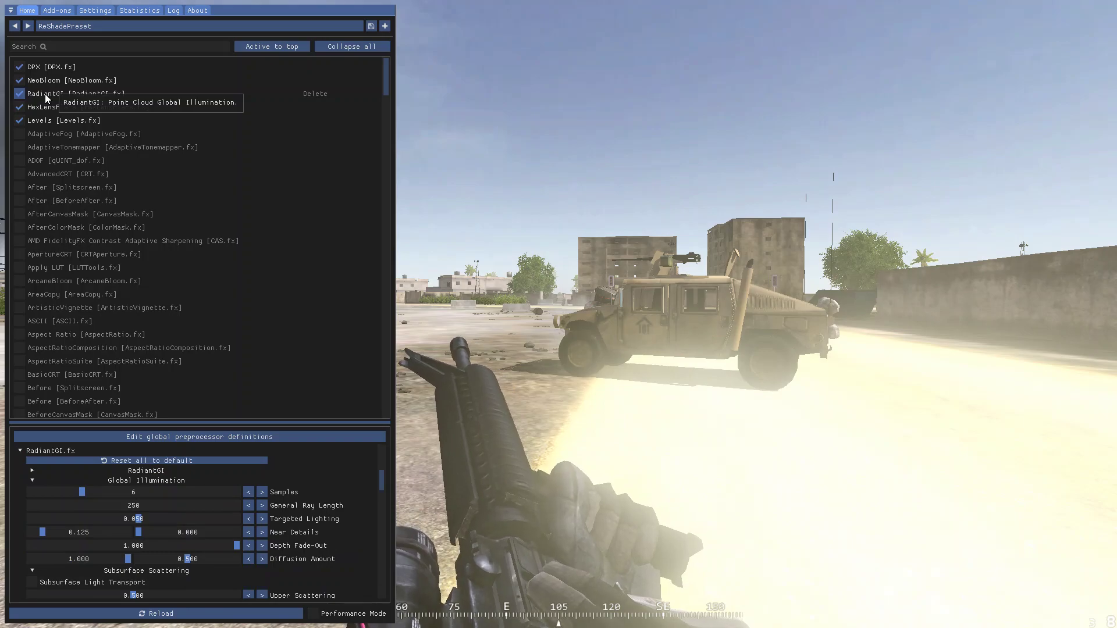
left_click(31, 95)
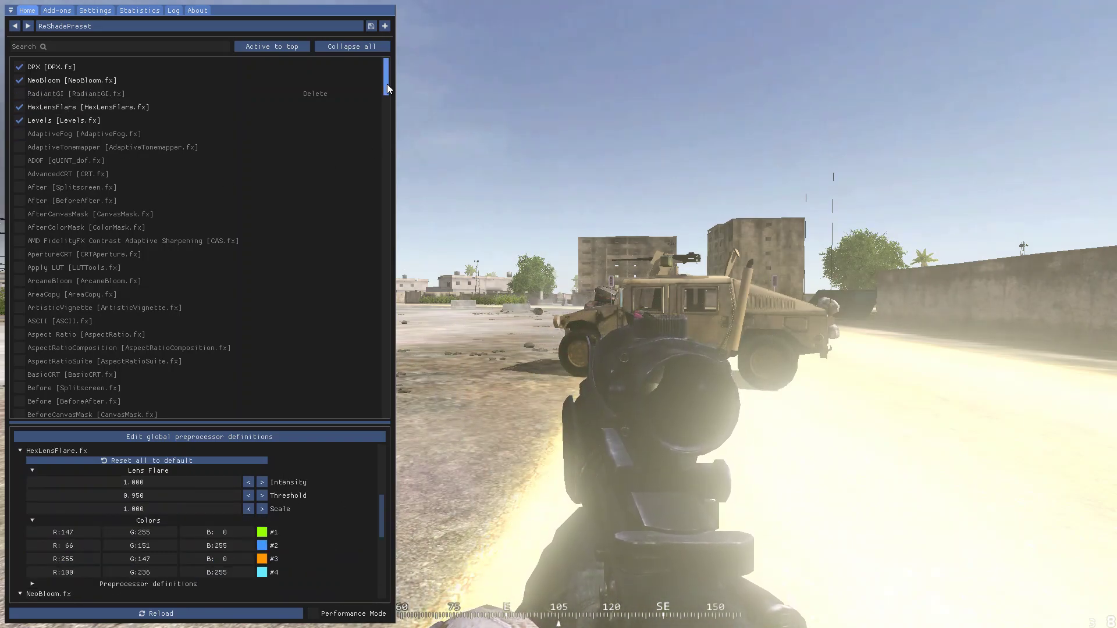
Search the effects for "Delc" and enable DELC_Sharpen
left_click_drag(386, 84, 372, 58)
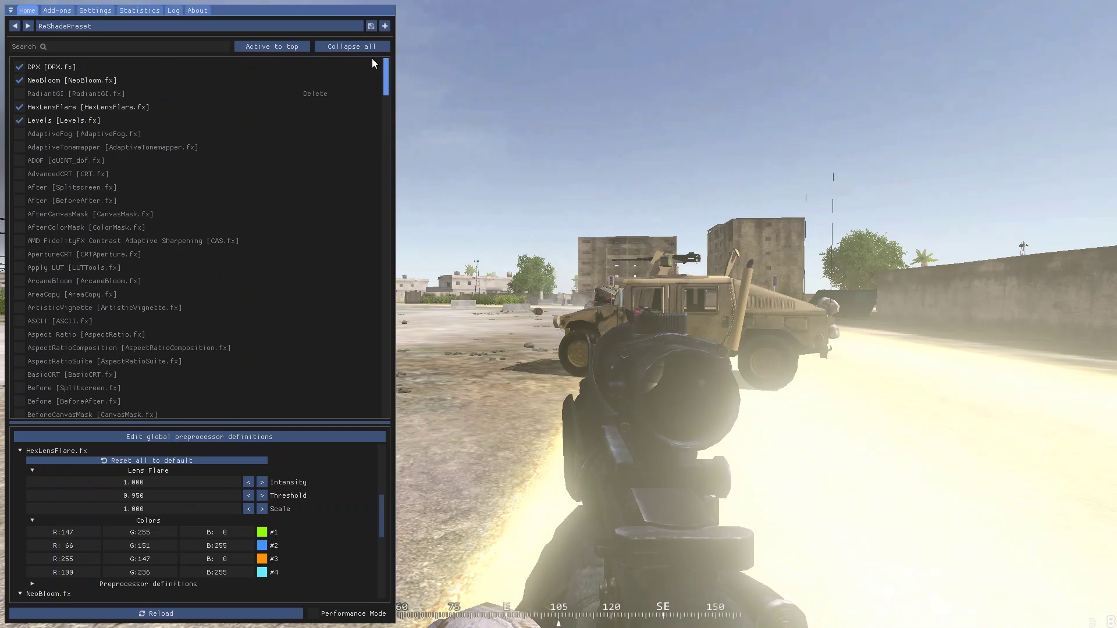
left_click(143, 46)
type("Del")
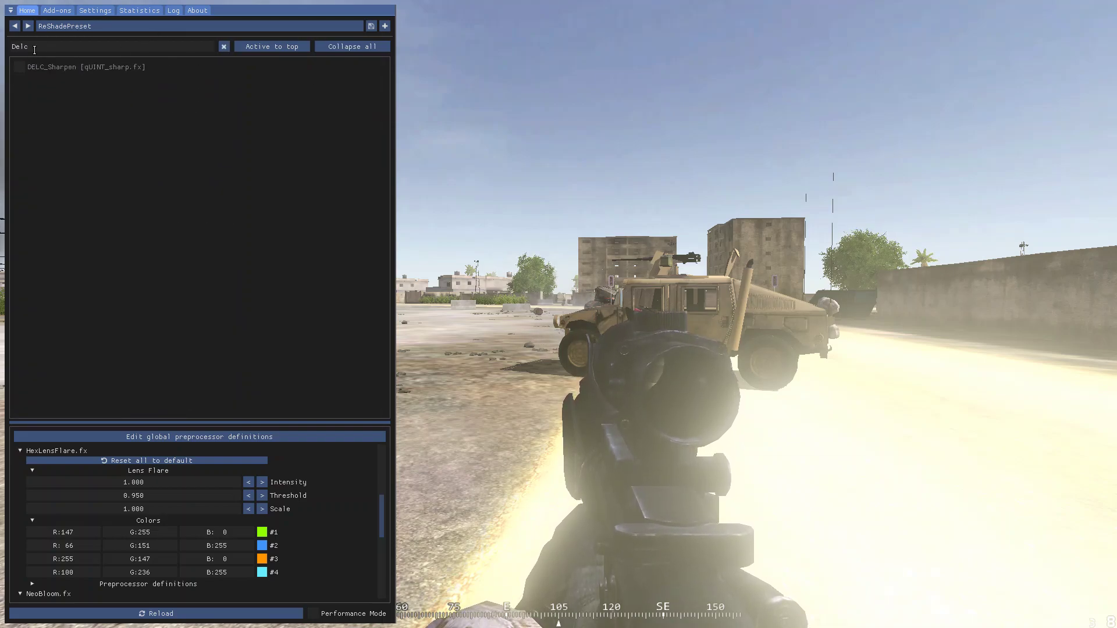
type("c")
left_click(53, 67)
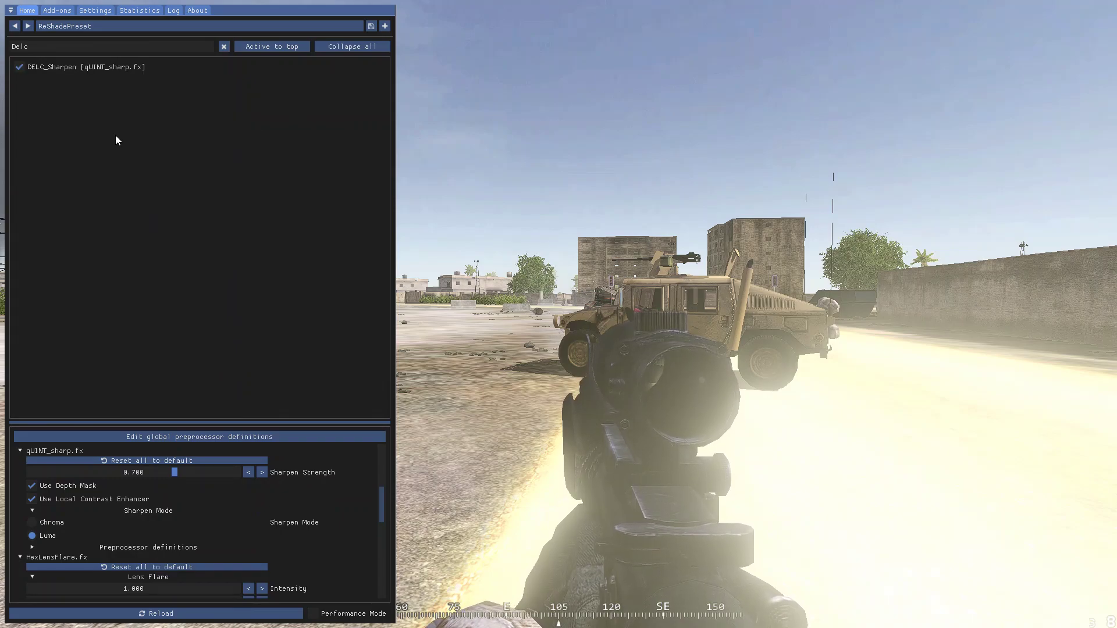
Toggle DELC_Sharpen repeatedly to compare its sharpening, leave it disabled and clear the effect search
left_click(20, 66)
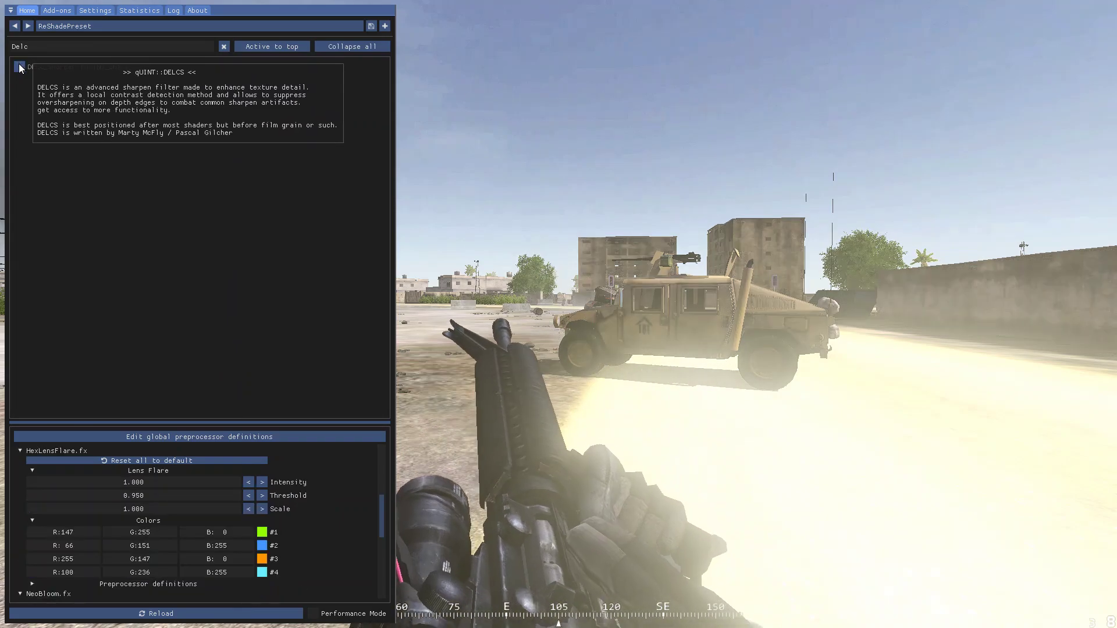
left_click(19, 67)
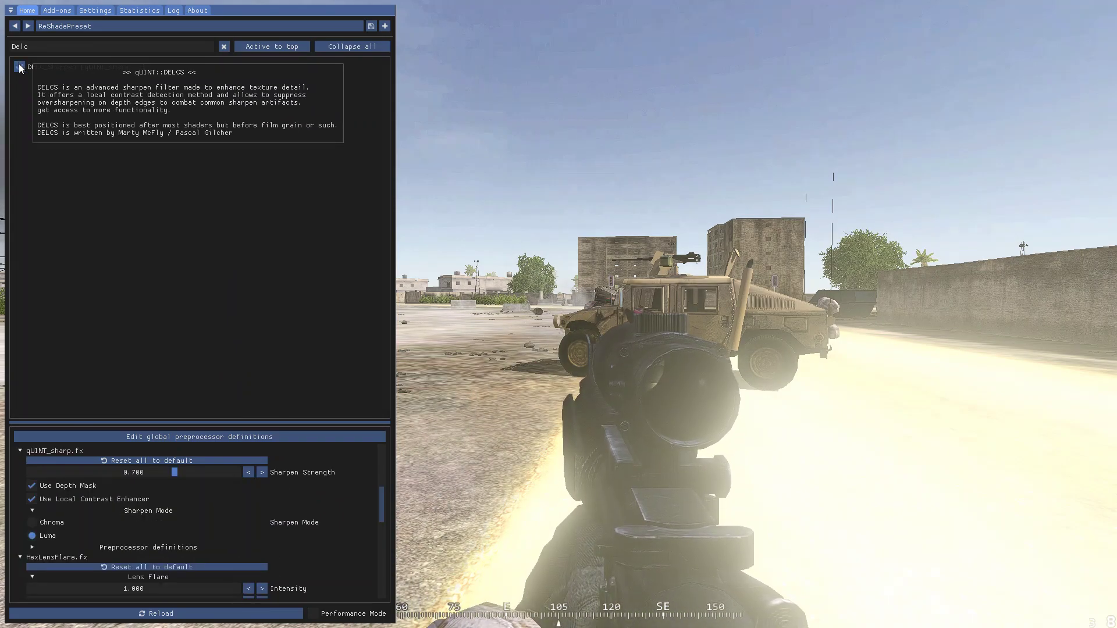
left_click(19, 66)
left_click(20, 67)
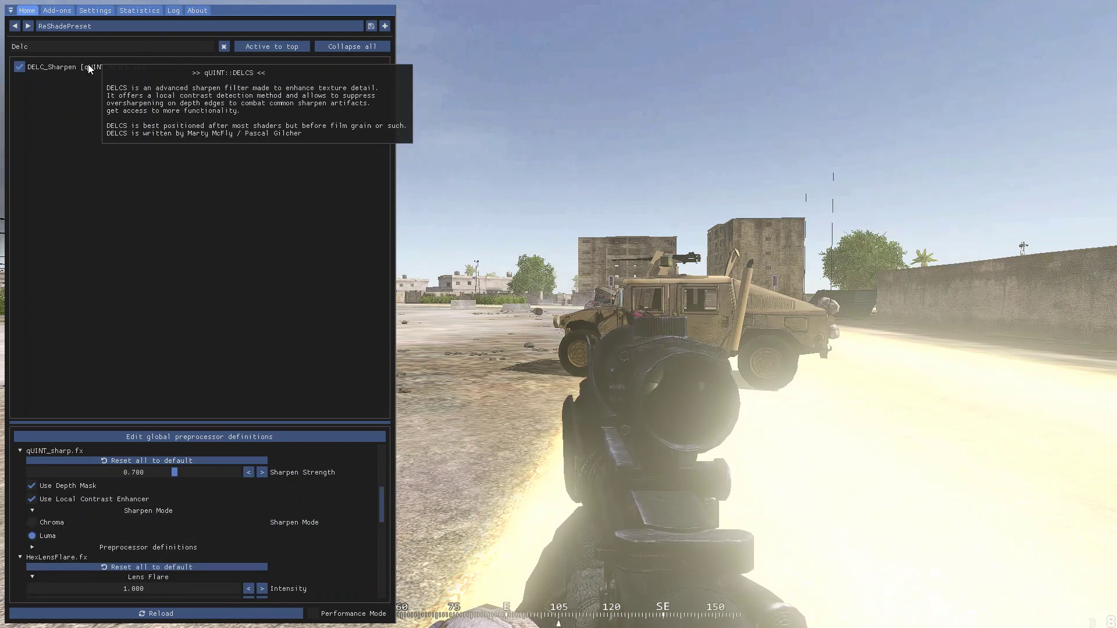
left_click(59, 68)
left_click(223, 46)
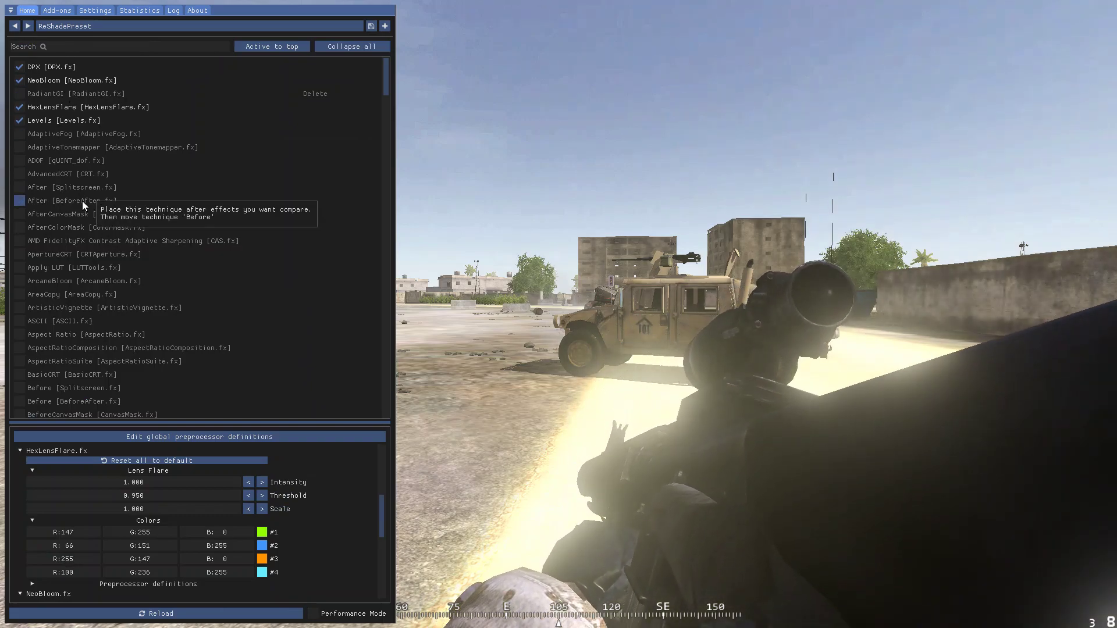
Enable the Blooming_HDR effect, comparing the game view with it on and off, and hide the overlay
scroll(262, 189, "down", 5)
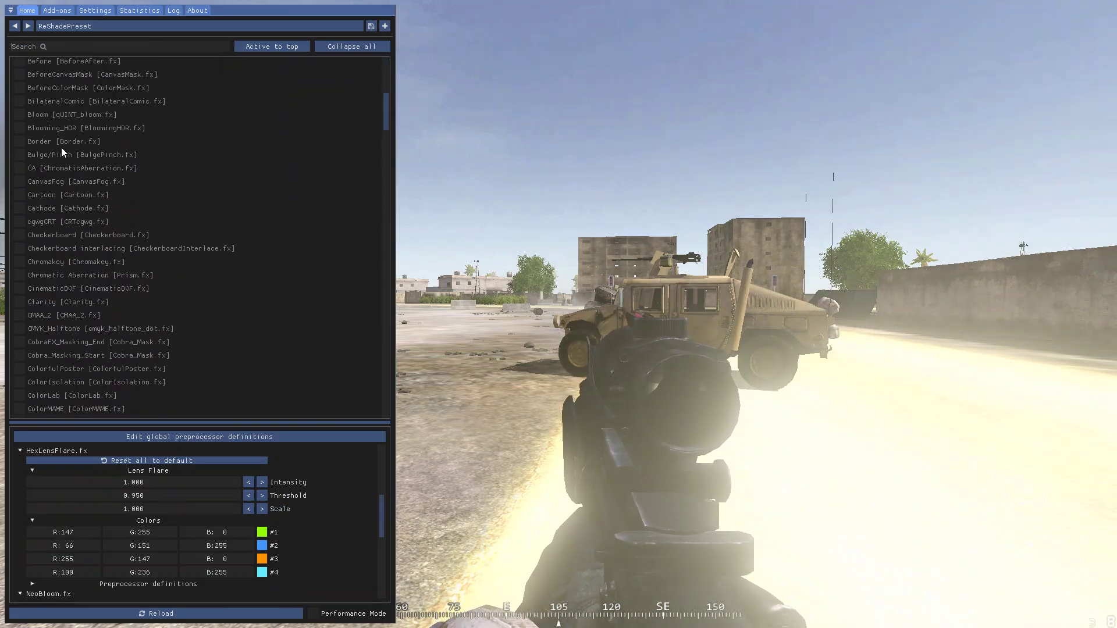
left_click(46, 129)
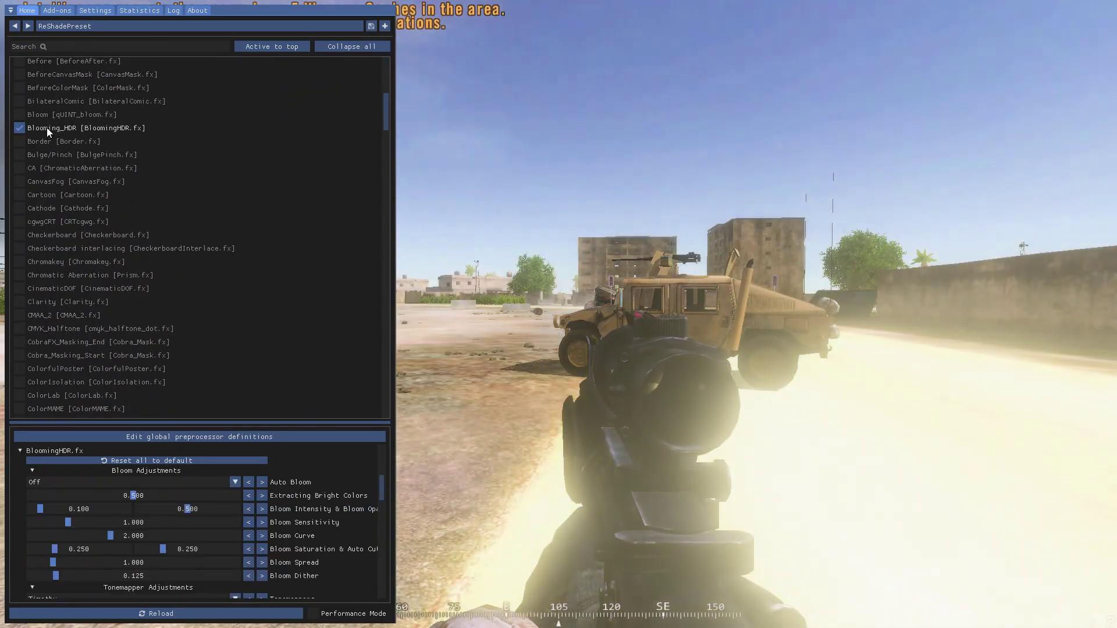
key("Home")
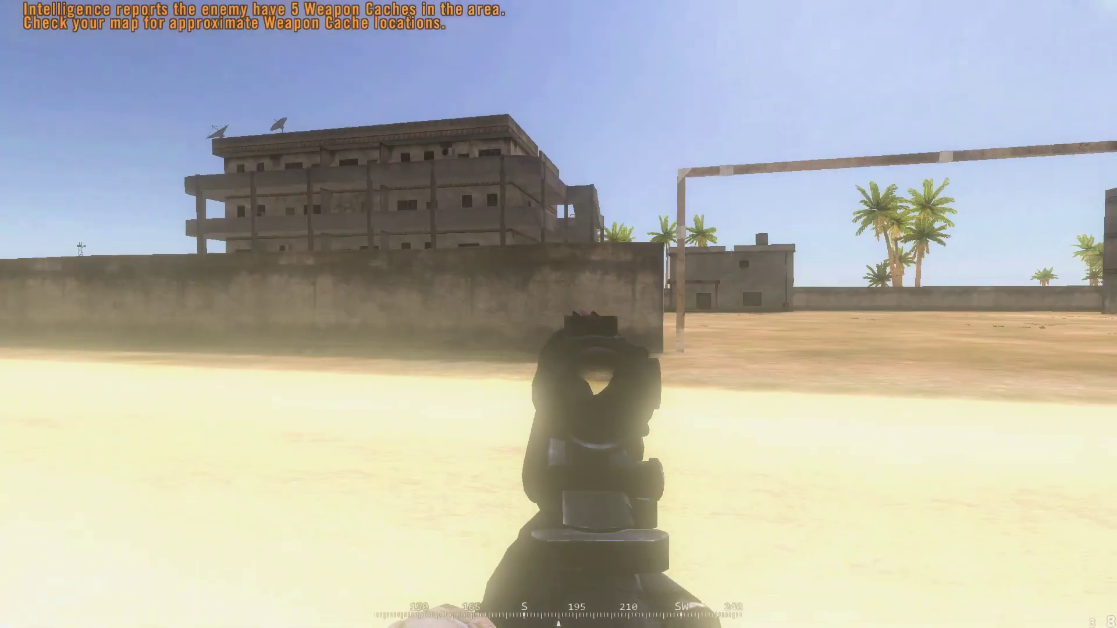
key("Home")
left_click(43, 132)
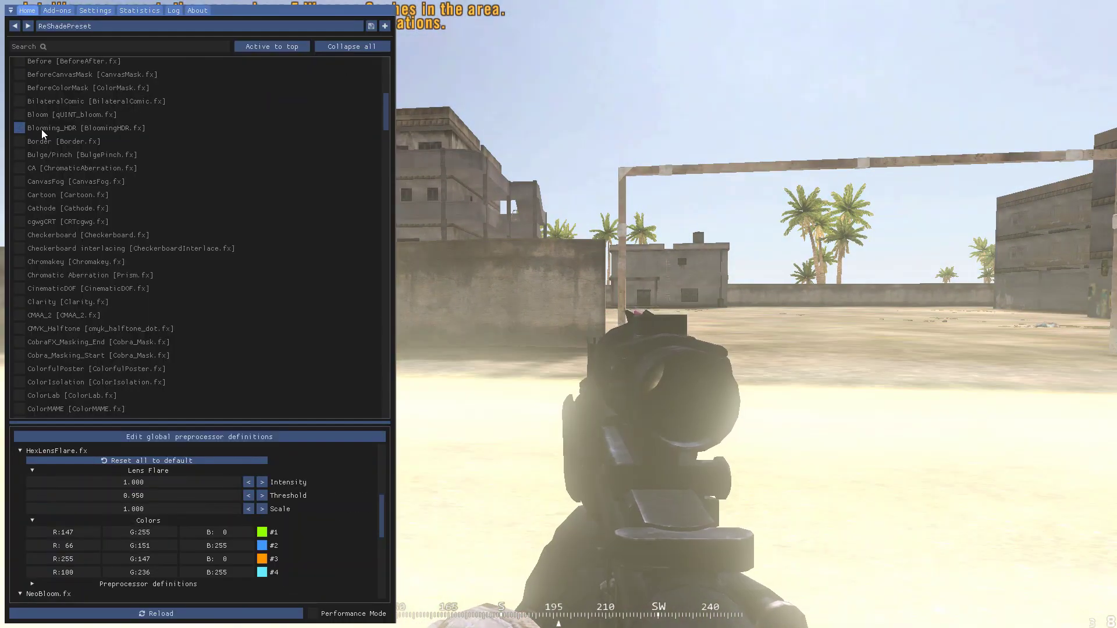
key("Home")
key("Home")
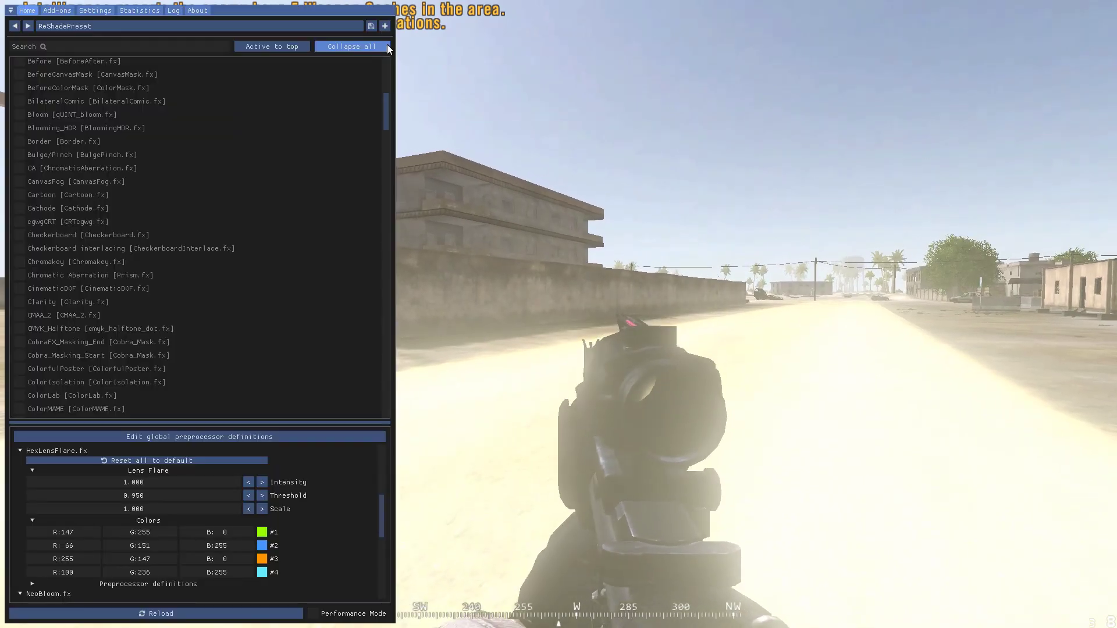
left_click(51, 133)
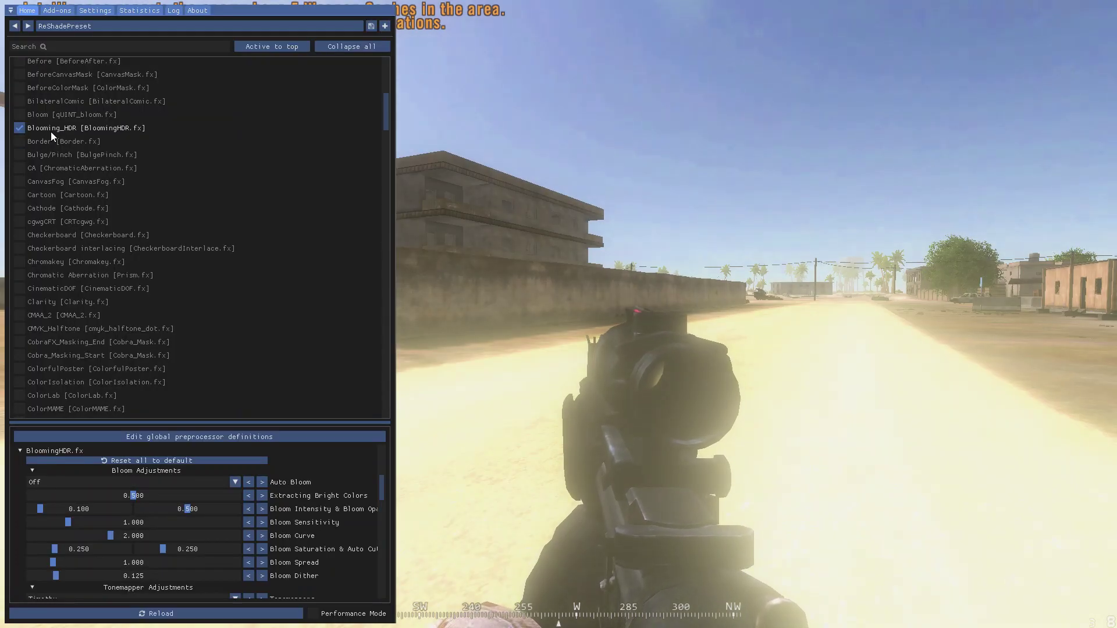
key("Home")
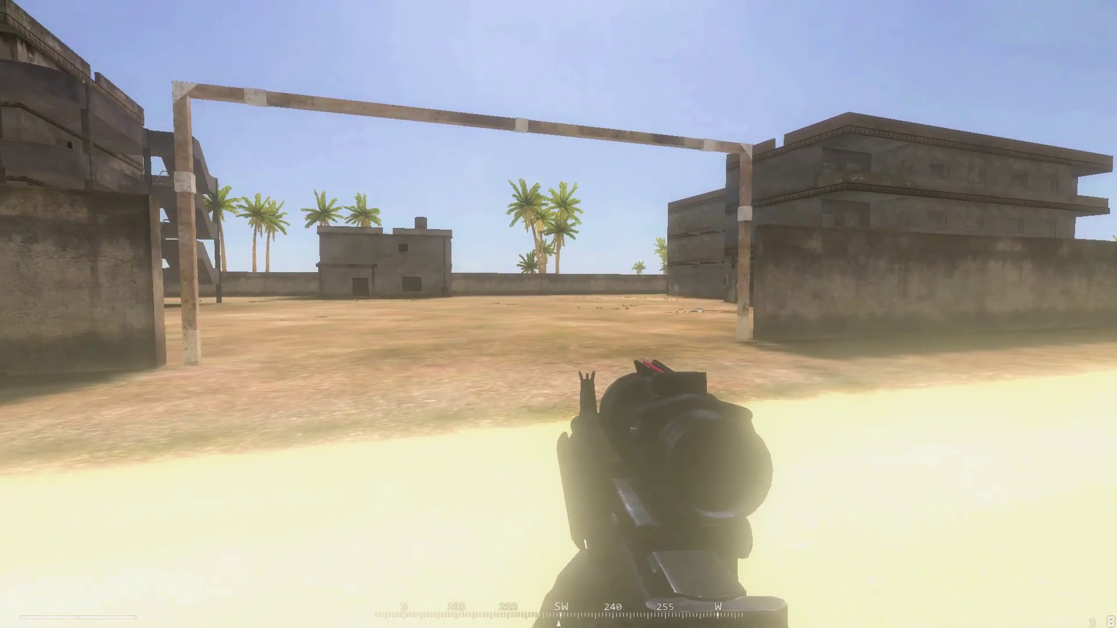
key("m")
key("m")
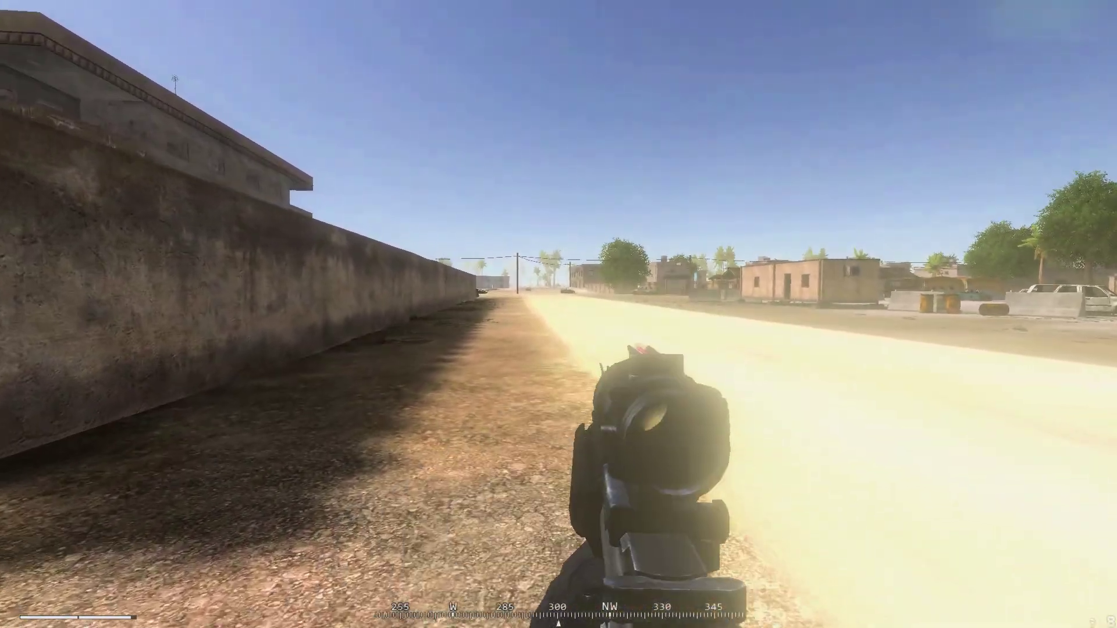
key("l")
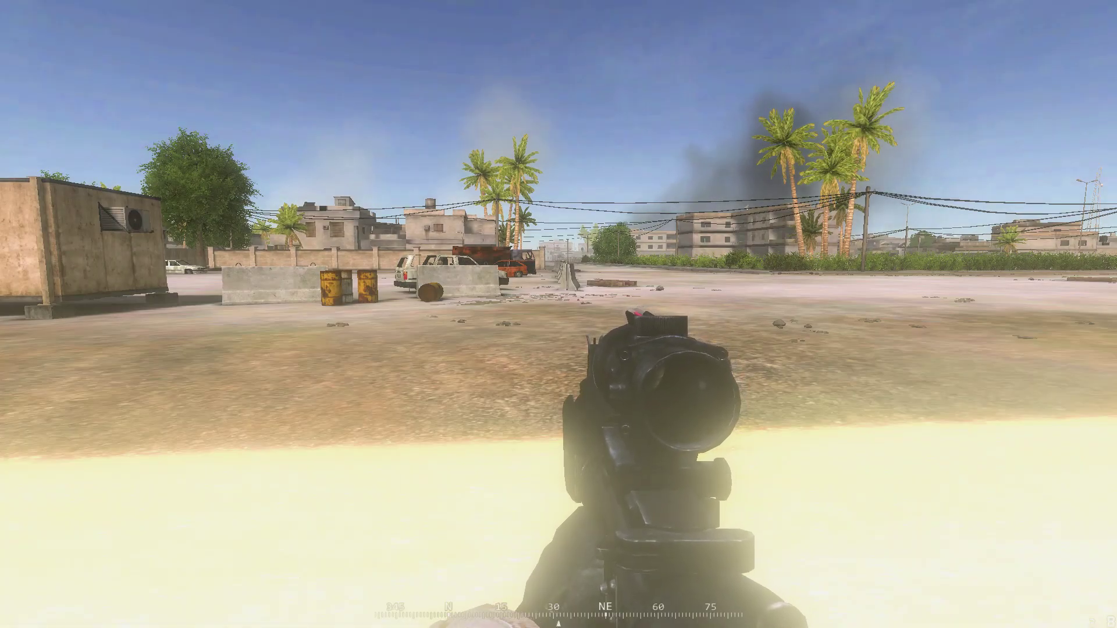
Reopen the ReShade overlay, disable the Blooming_HDR effect and switch off NeoBloom in the active effects
key("Home")
left_click(26, 130)
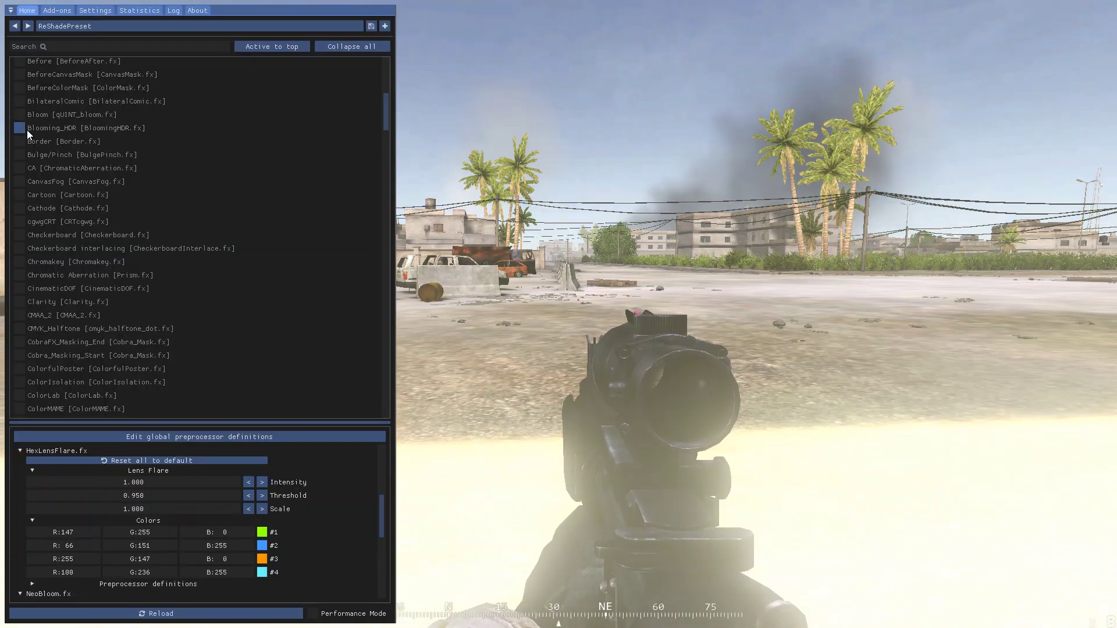
scroll(121, 169, "up", 5)
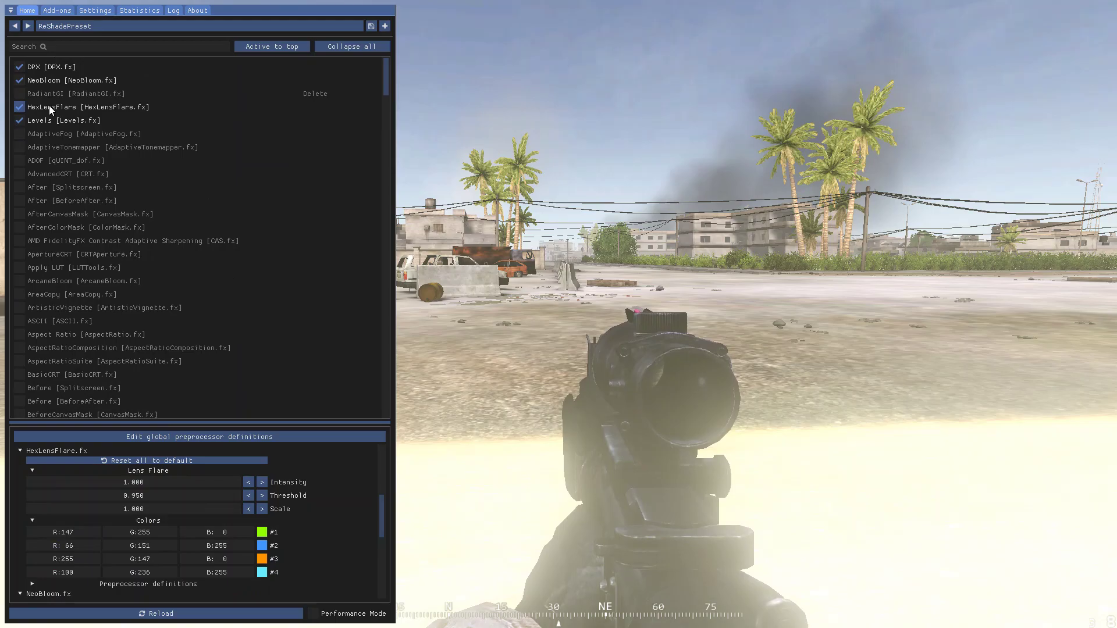
left_click(56, 83)
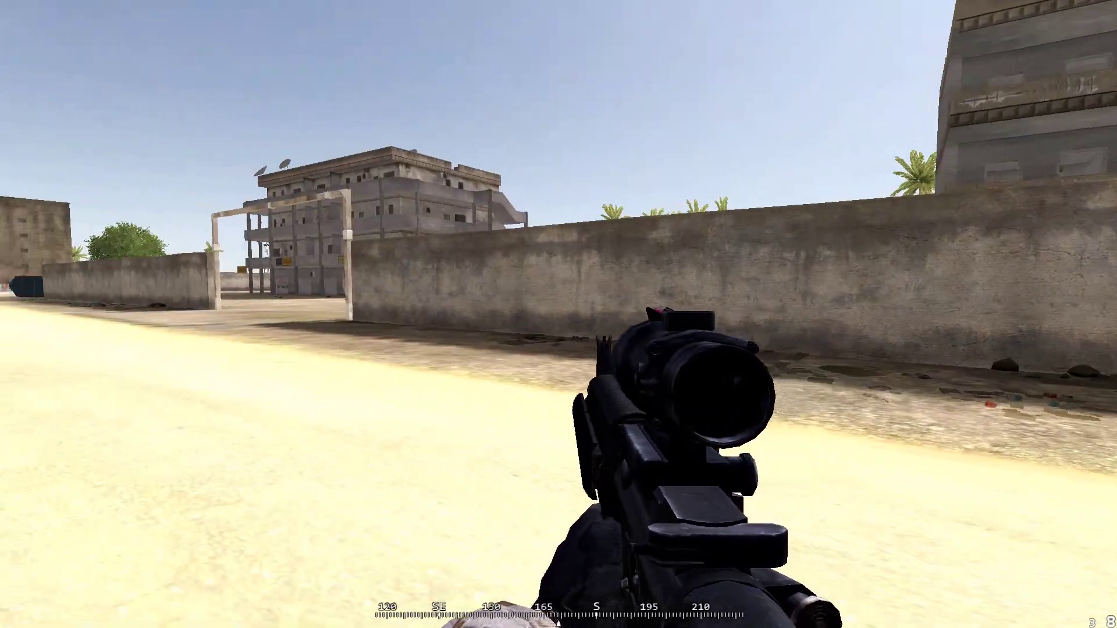
Fire and reload the rifle to inspect the graded image, and compare the scene with the ReShade effects off and on
left_click(558, 314)
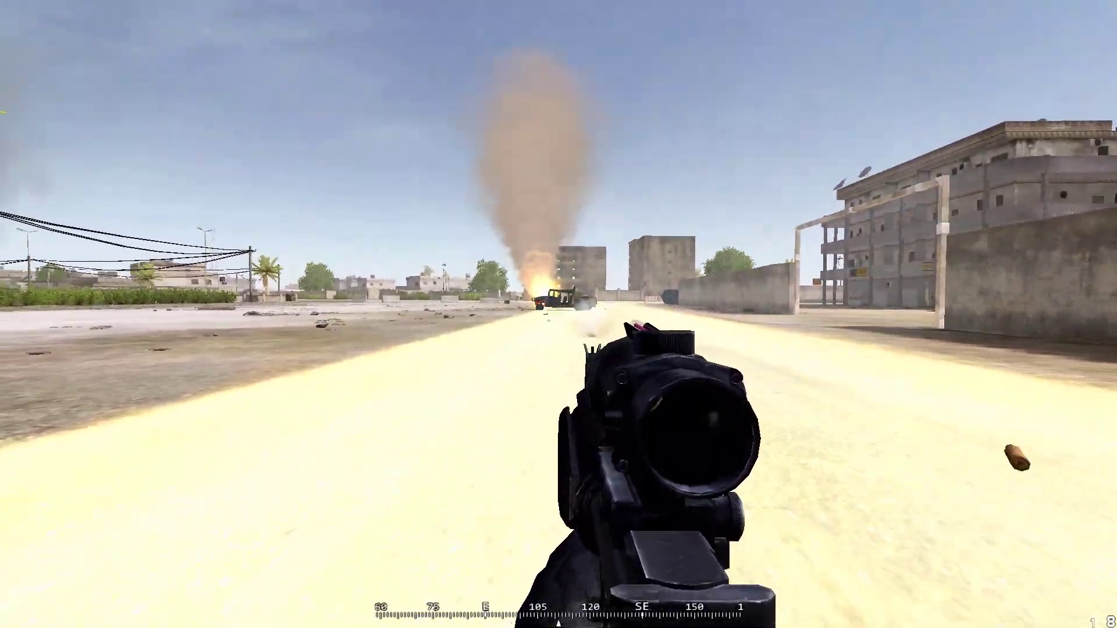
key("r")
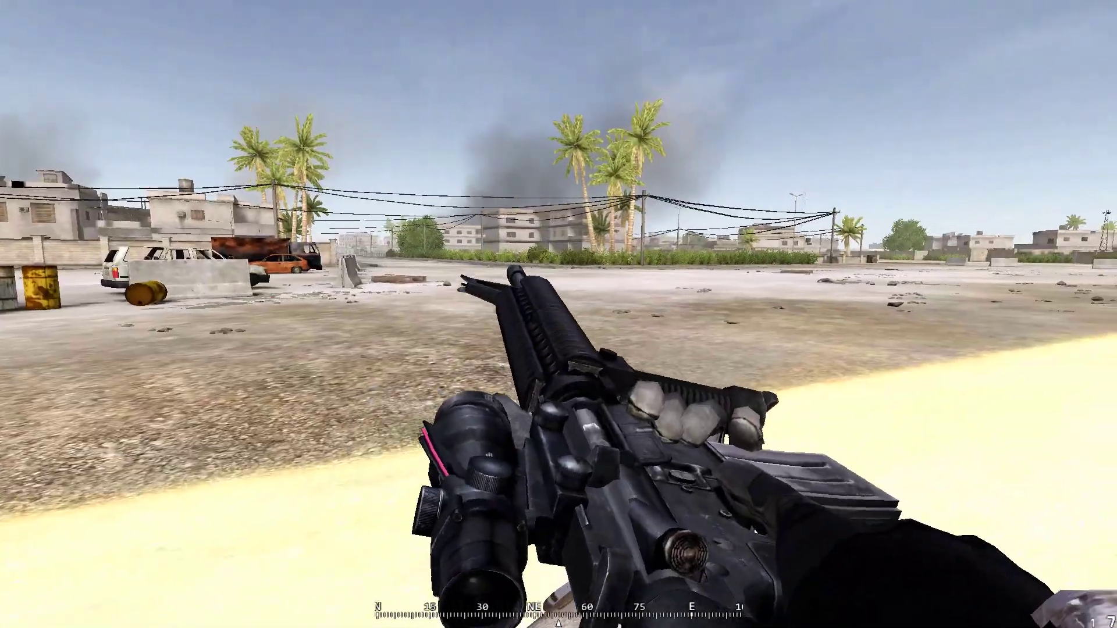
key("Return")
key("Return")
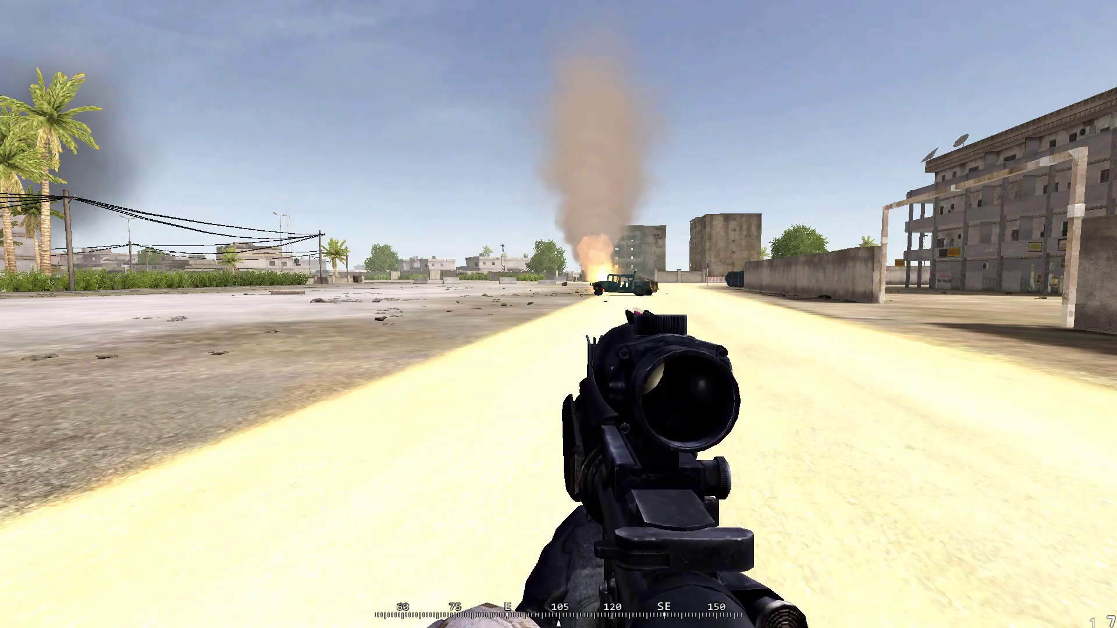
Show the frame-rate counter with a renderer draw command in the game console, and compare performance with the ReShade effects off and on
key("grave")
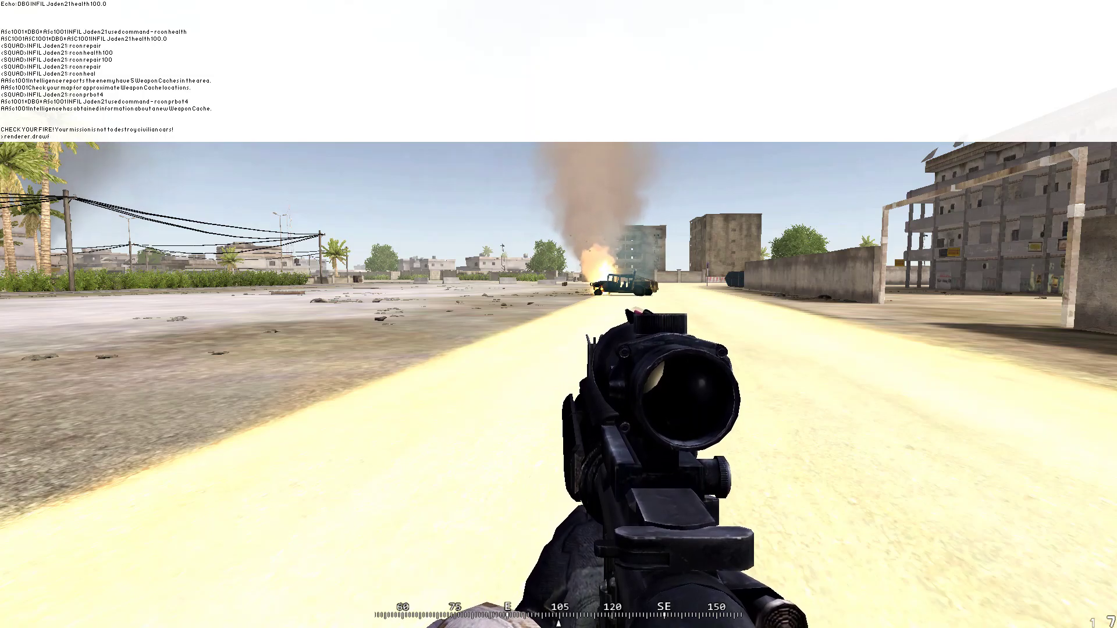
key("Return")
key("grave")
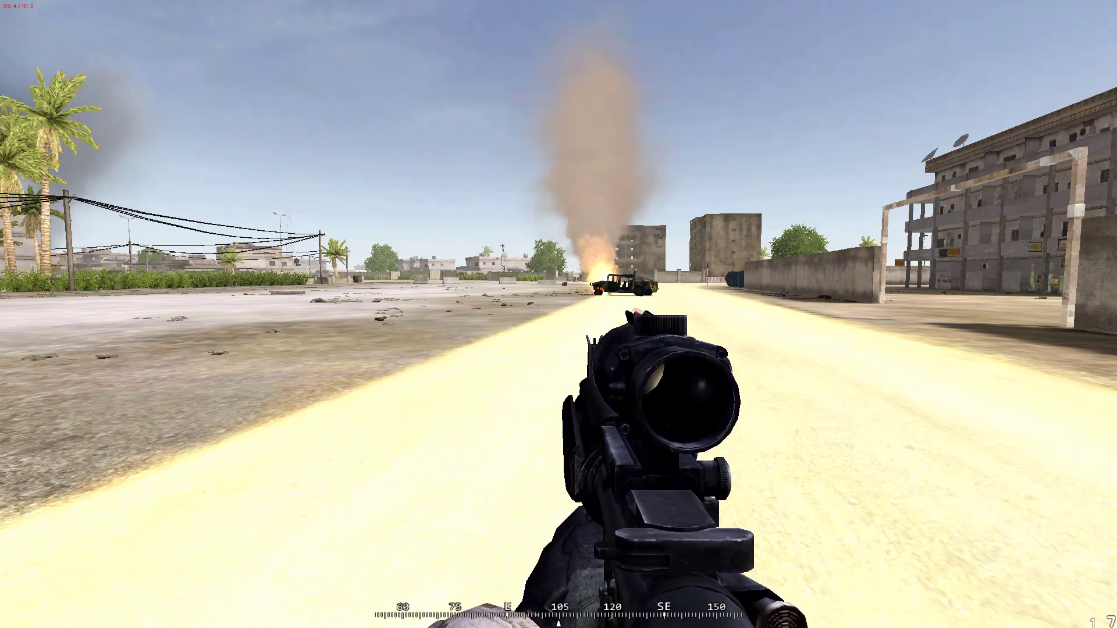
key("Return")
key("Return")
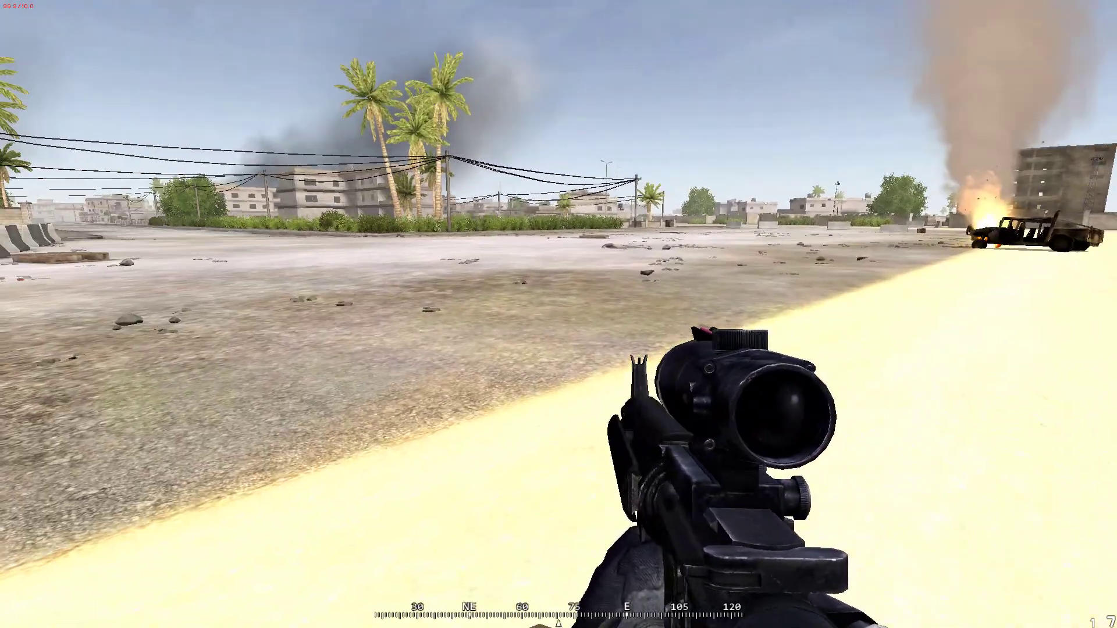